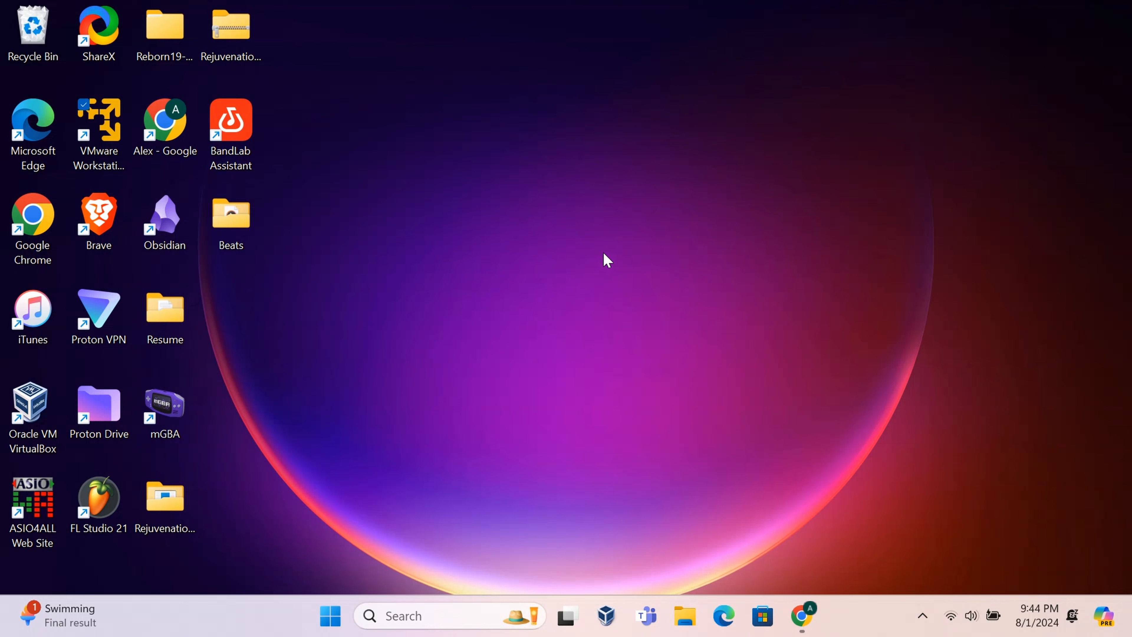
- Launch VMware Workstation 17 Player and move its window up and to the right
{"action": "left_click", "coordinate": [116, 144]}
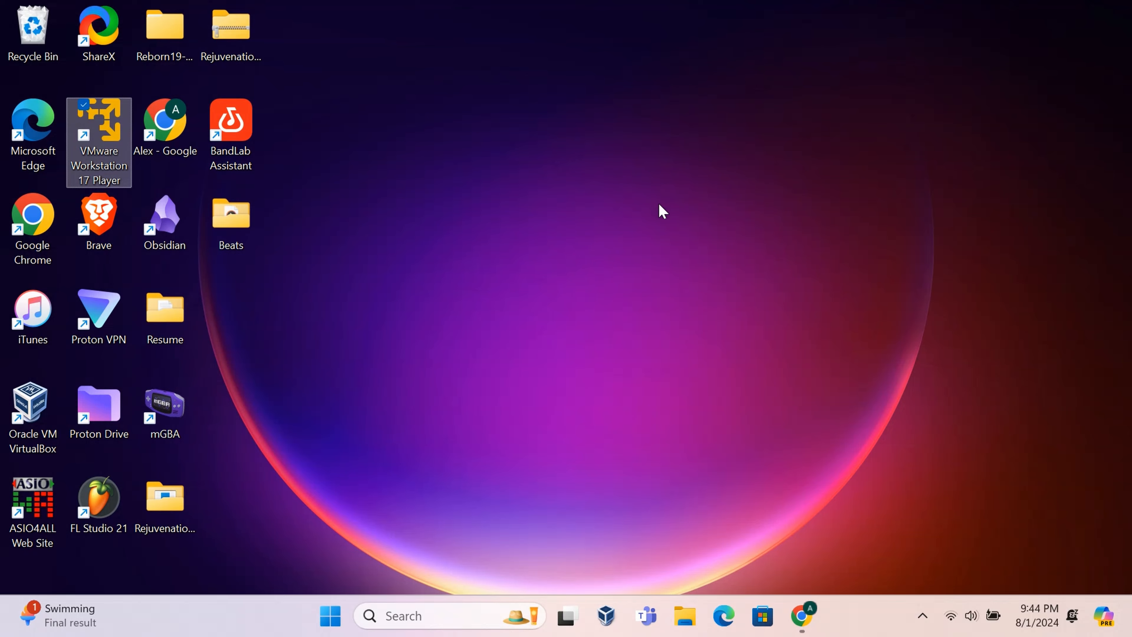
{"action": "key", "text": "Return"}
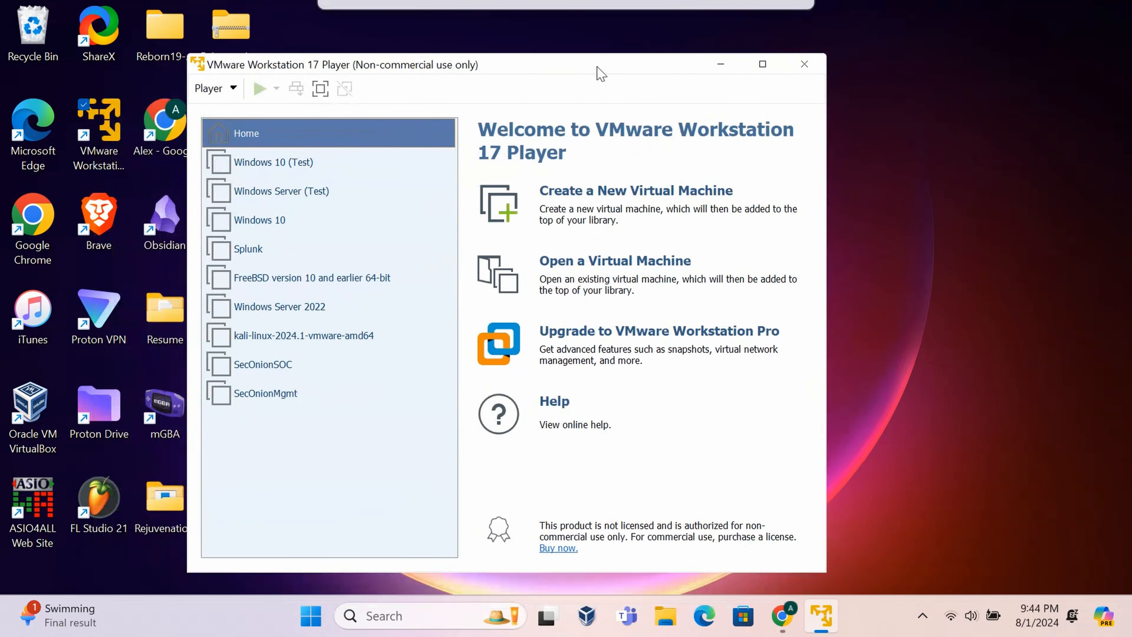
{"action": "left_click_drag", "start_coordinate": [601, 73], "coordinate": [618, 53]}
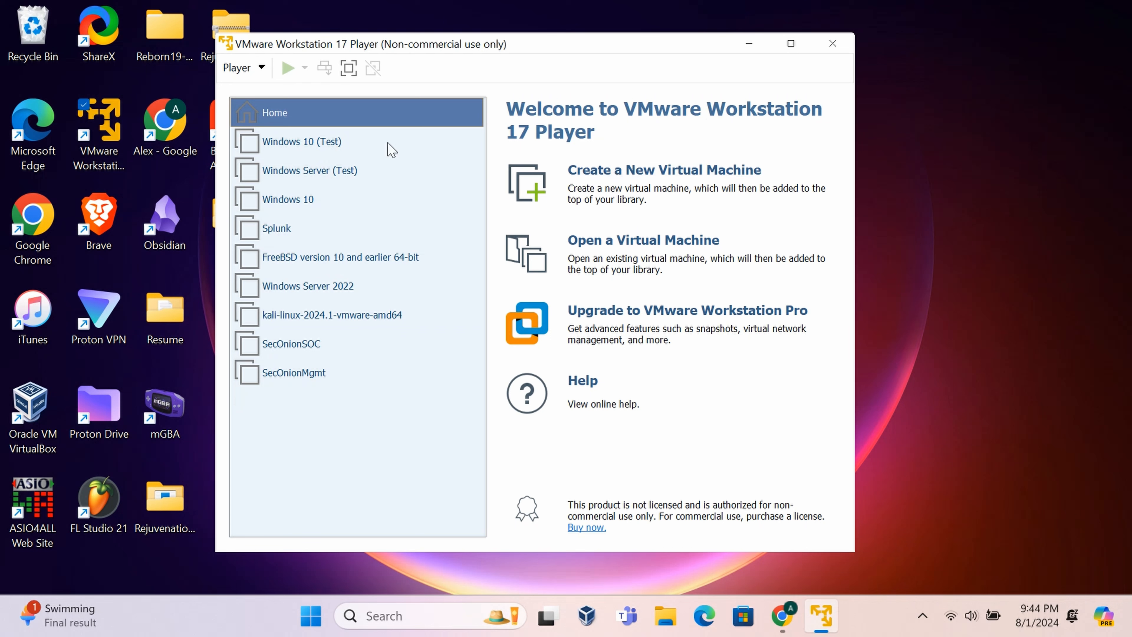
- Start a new virtual machine with the OS installed later and Windows Server 2022 as guest
{"action": "left_click", "coordinate": [734, 175]}
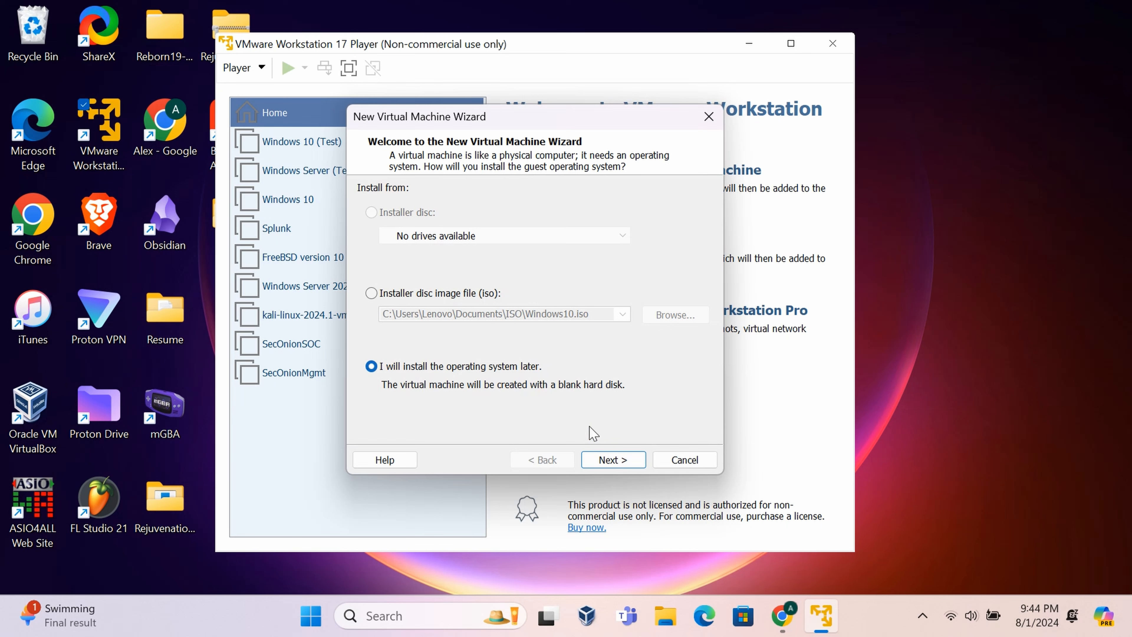
{"action": "left_click", "coordinate": [611, 461]}
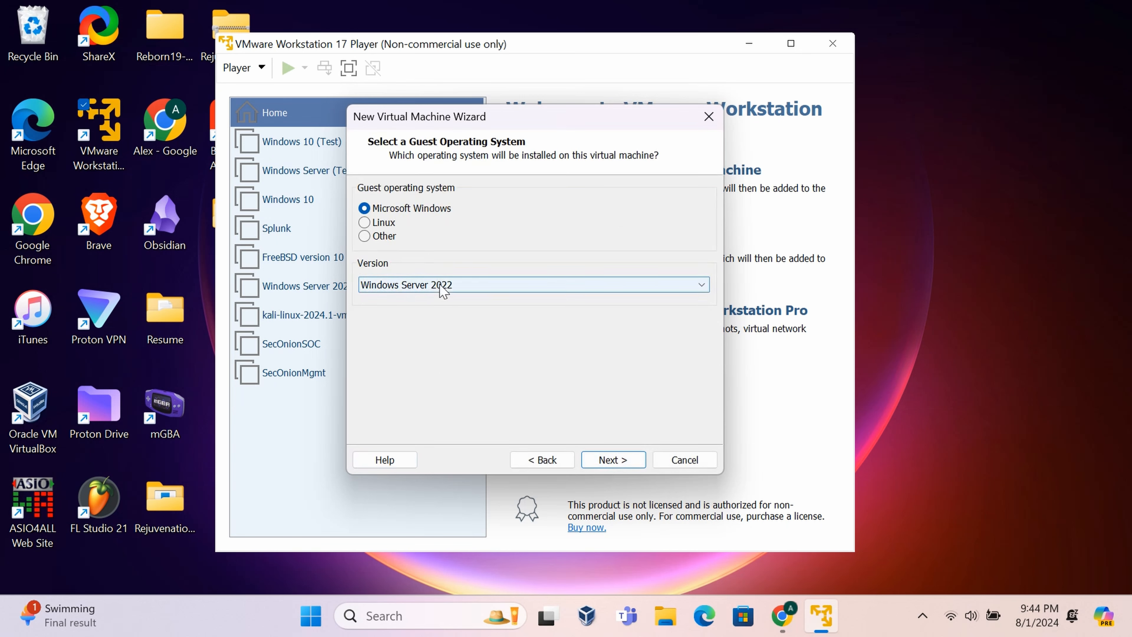
{"action": "left_click", "coordinate": [463, 287]}
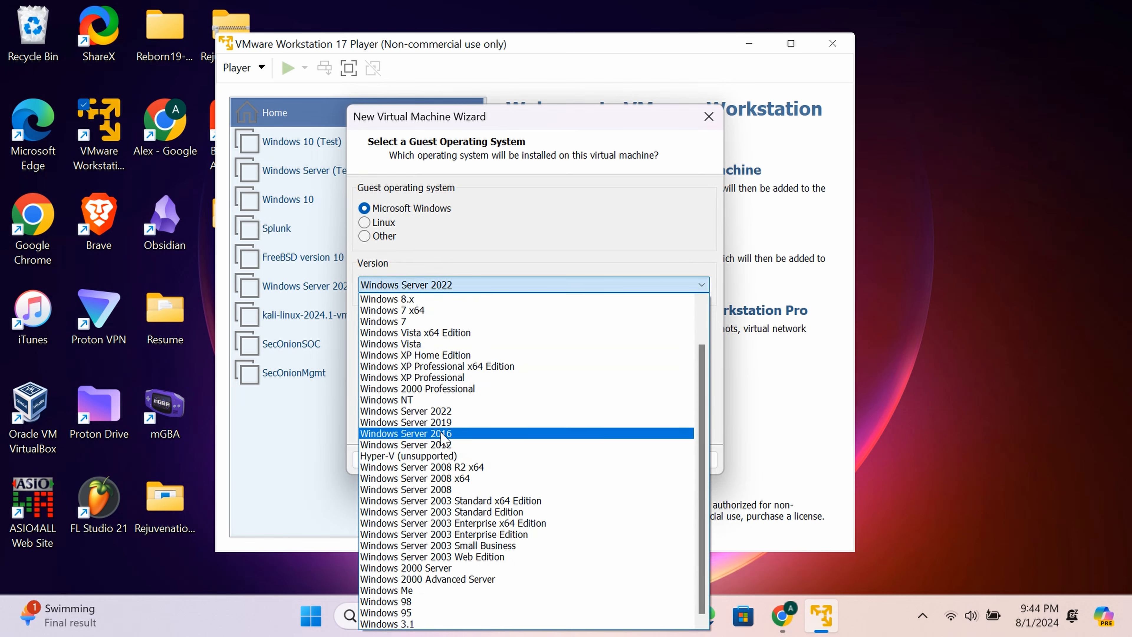
{"action": "left_click", "coordinate": [441, 410]}
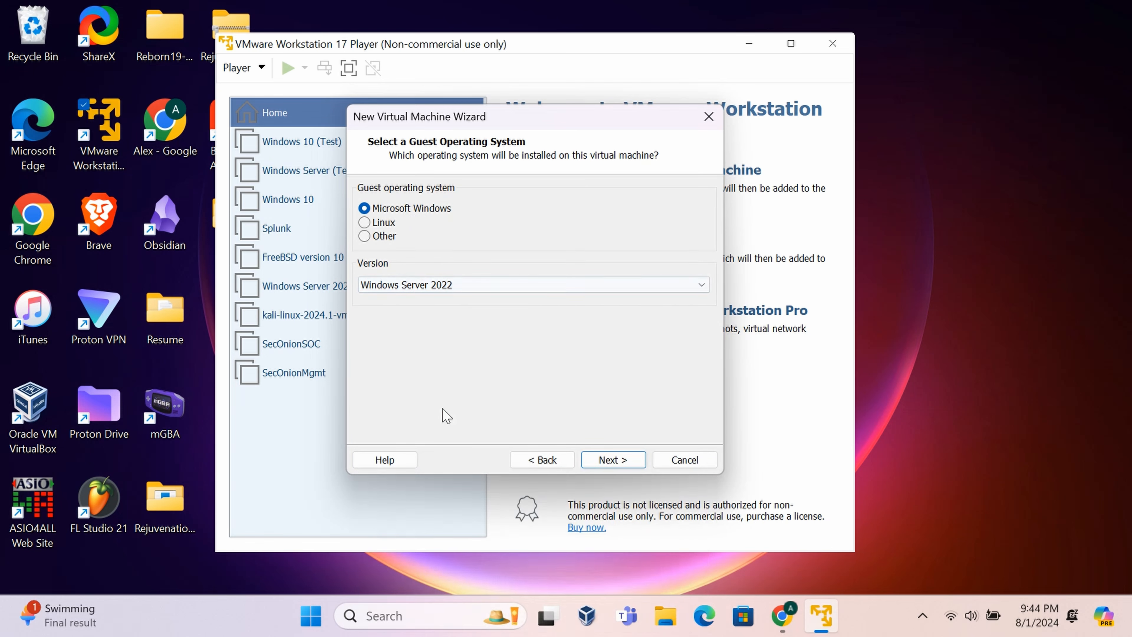
{"action": "left_click", "coordinate": [597, 453]}
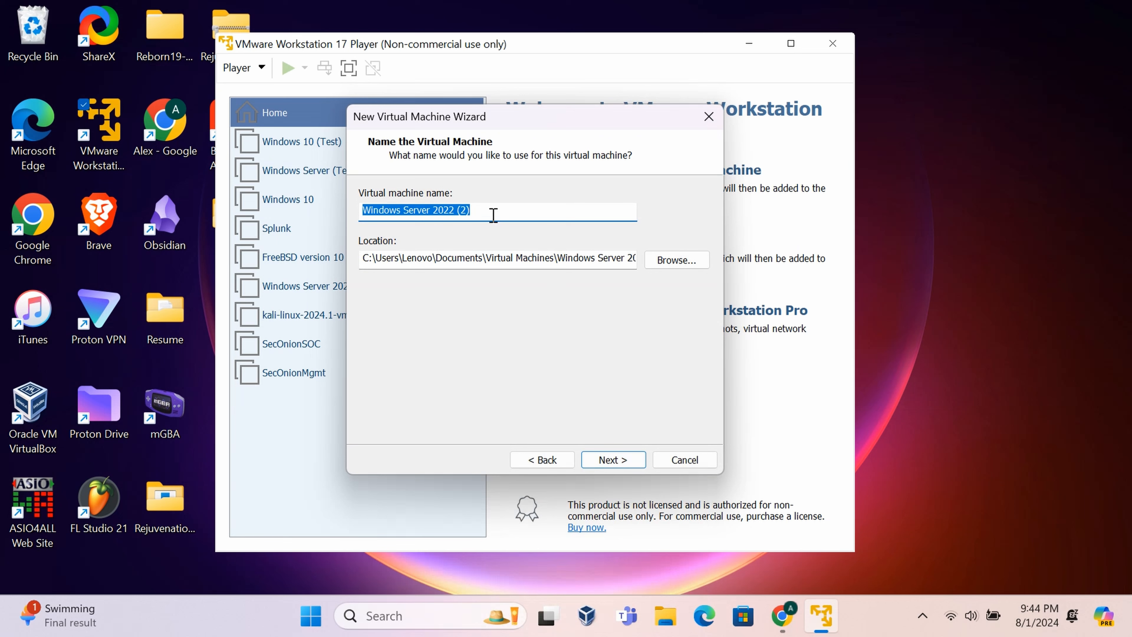
- Name the VM 'Windows Server Lab' and keep a 60 GB disk split into multiple files
{"action": "left_click_drag", "start_coordinate": [493, 215], "coordinate": [336, 215]}
{"action": "key", "text": "BackSpace"}
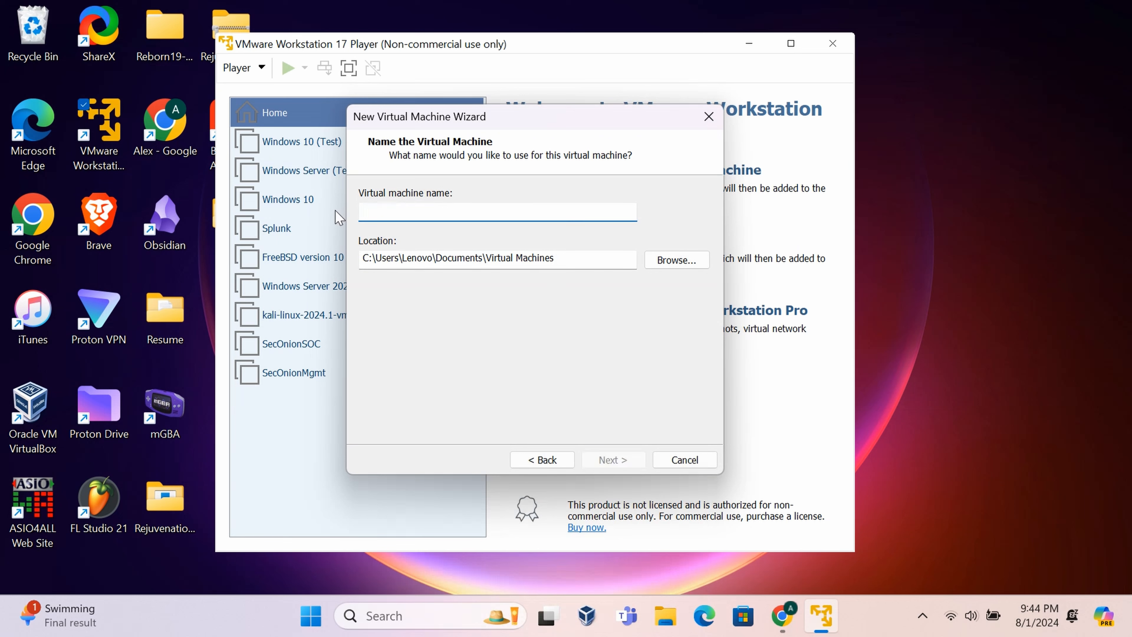
{"action": "type", "text": "Windo"}
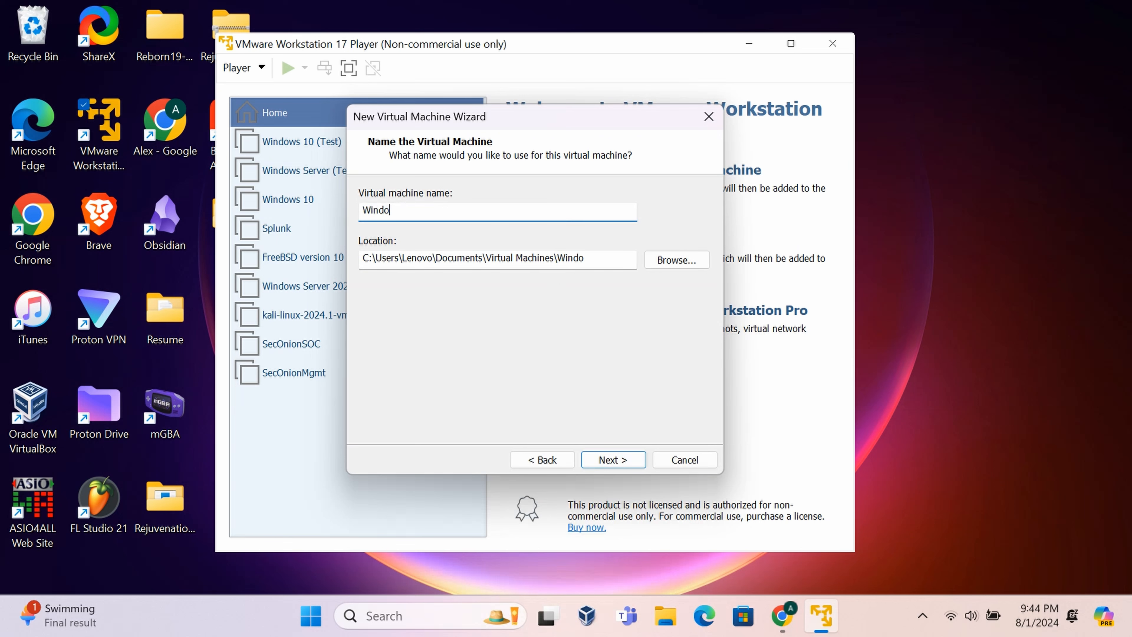
{"action": "type", "text": "ws Server Lab"}
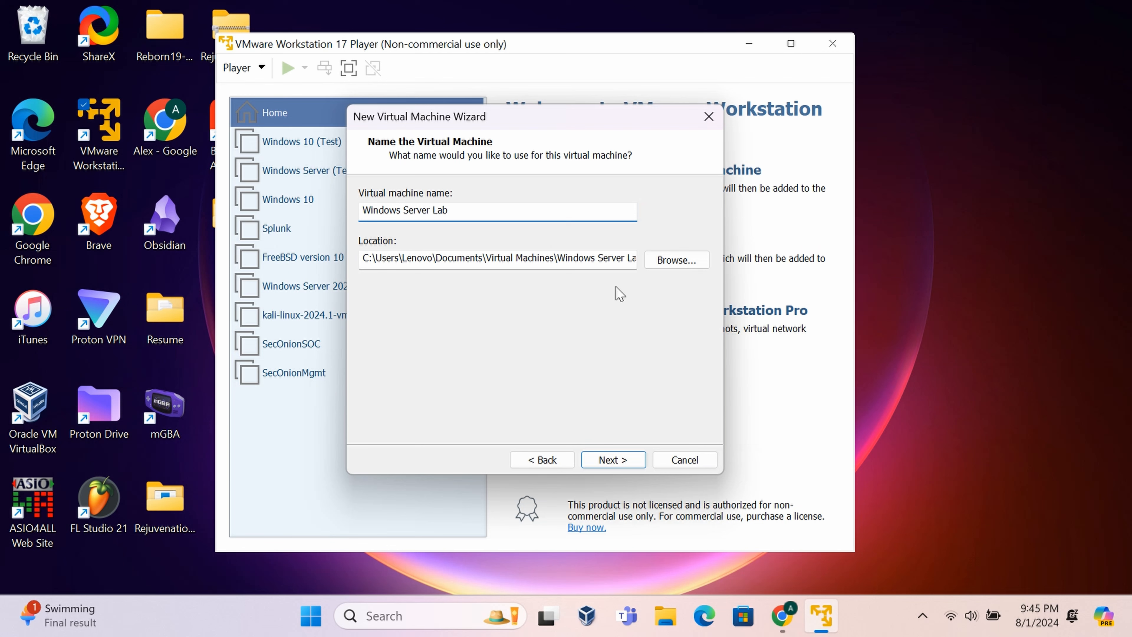
{"action": "left_click", "coordinate": [613, 459]}
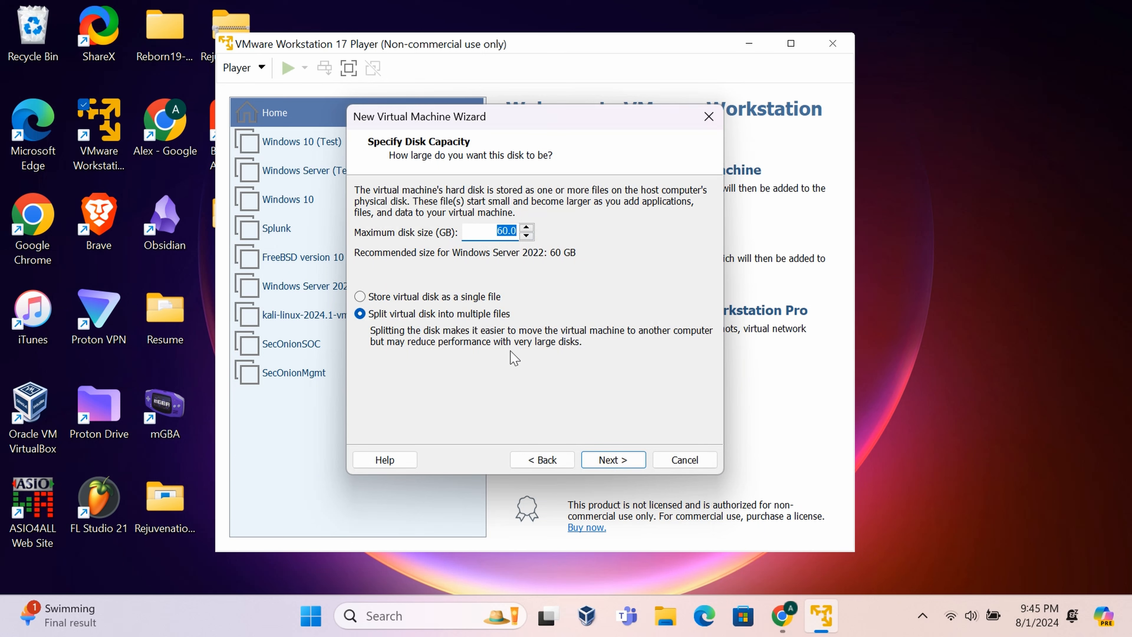
{"action": "left_click", "coordinate": [608, 463]}
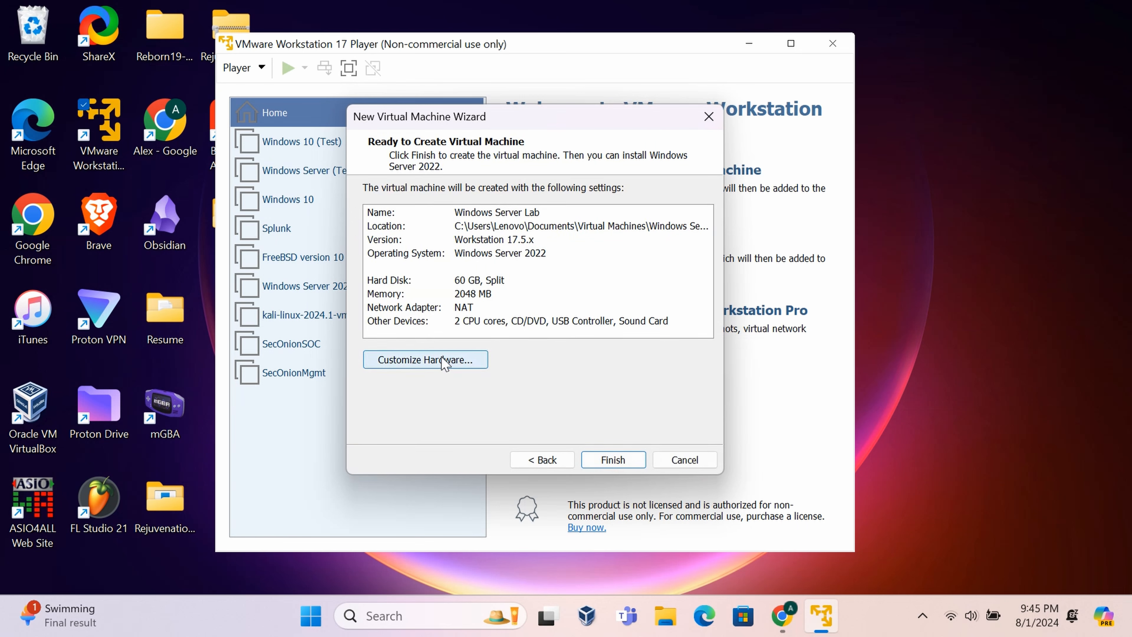
- In the hardware settings, attach the Windows Server 2022 ISO image to the CD/DVD drive
{"action": "left_click", "coordinate": [443, 364]}
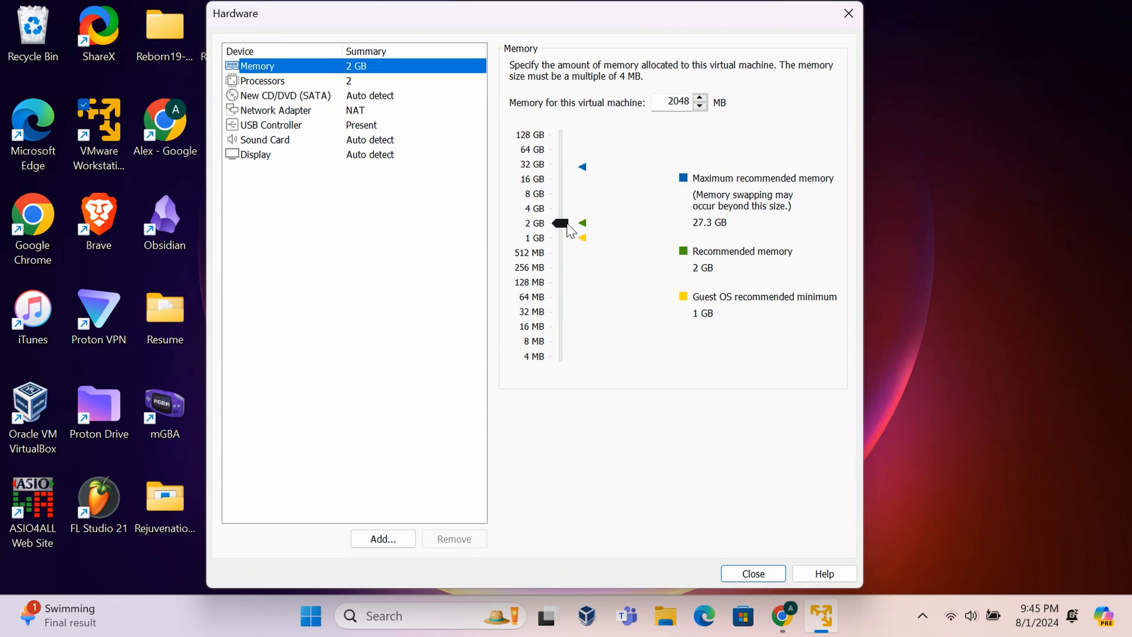
{"action": "left_click", "coordinate": [358, 99]}
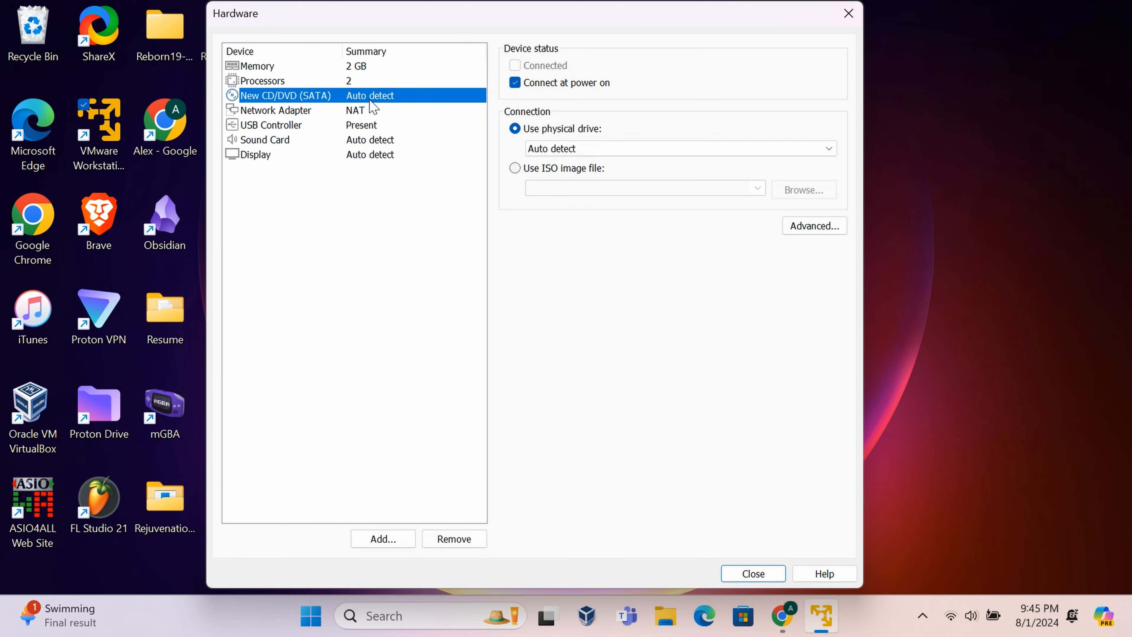
{"action": "left_click", "coordinate": [515, 168]}
{"action": "left_click", "coordinate": [809, 195]}
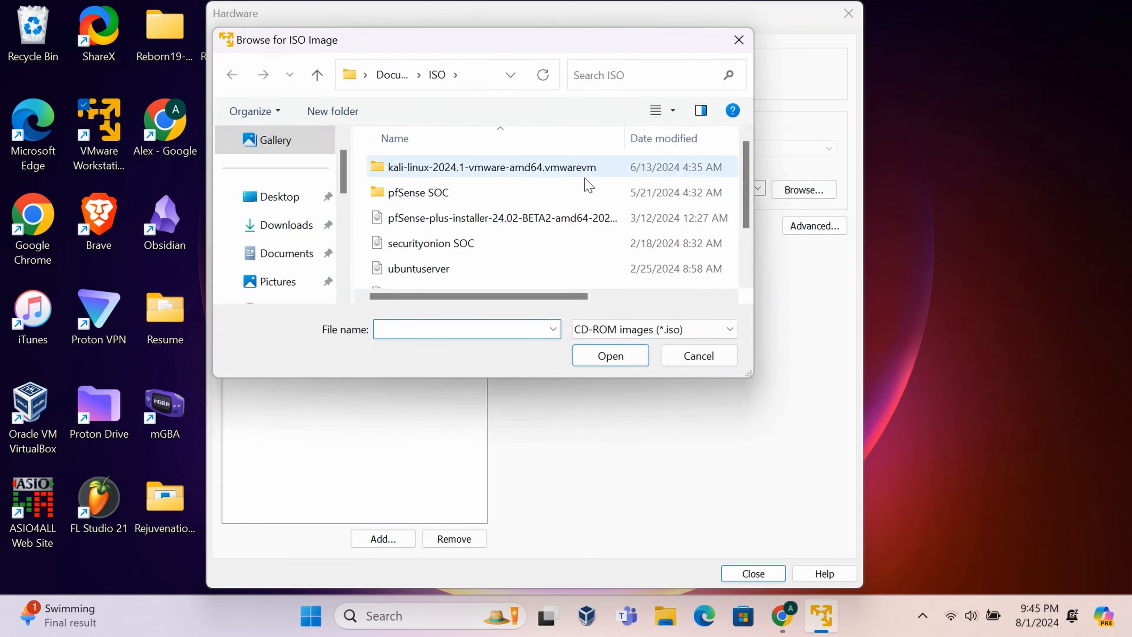
{"action": "scroll", "coordinate": [459, 254], "scroll_direction": "down", "scroll_amount": 1}
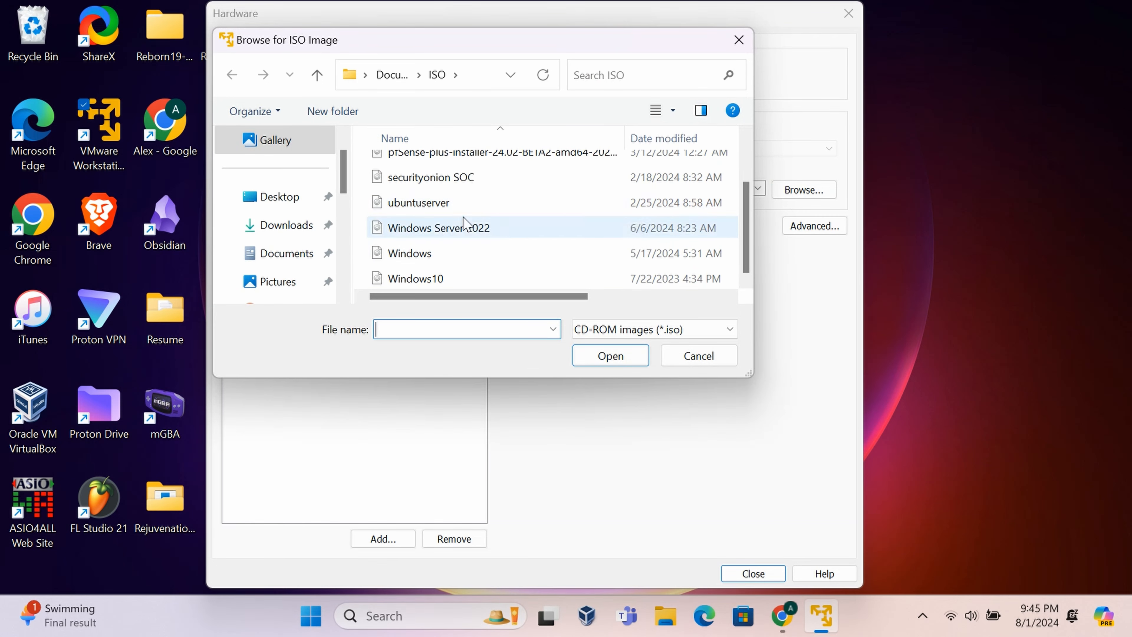
{"action": "left_click", "coordinate": [479, 230]}
{"action": "double_click", "coordinate": [478, 230]}
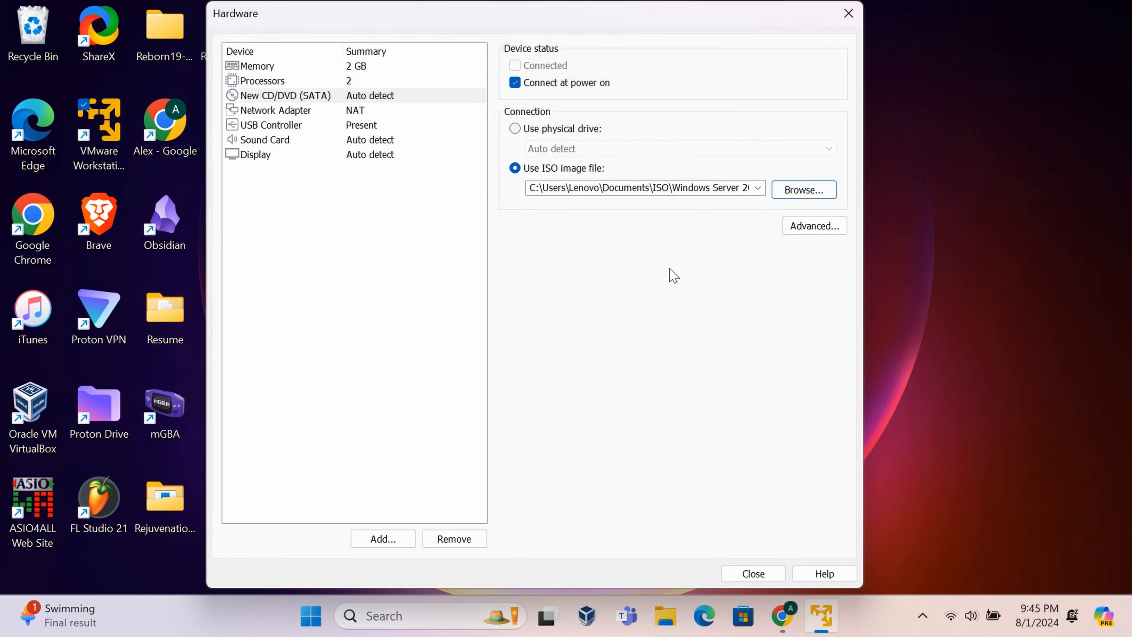
- Connect the network adapter to the custom VMnet11 network and close the hardware settings
{"action": "left_click", "coordinate": [364, 112]}
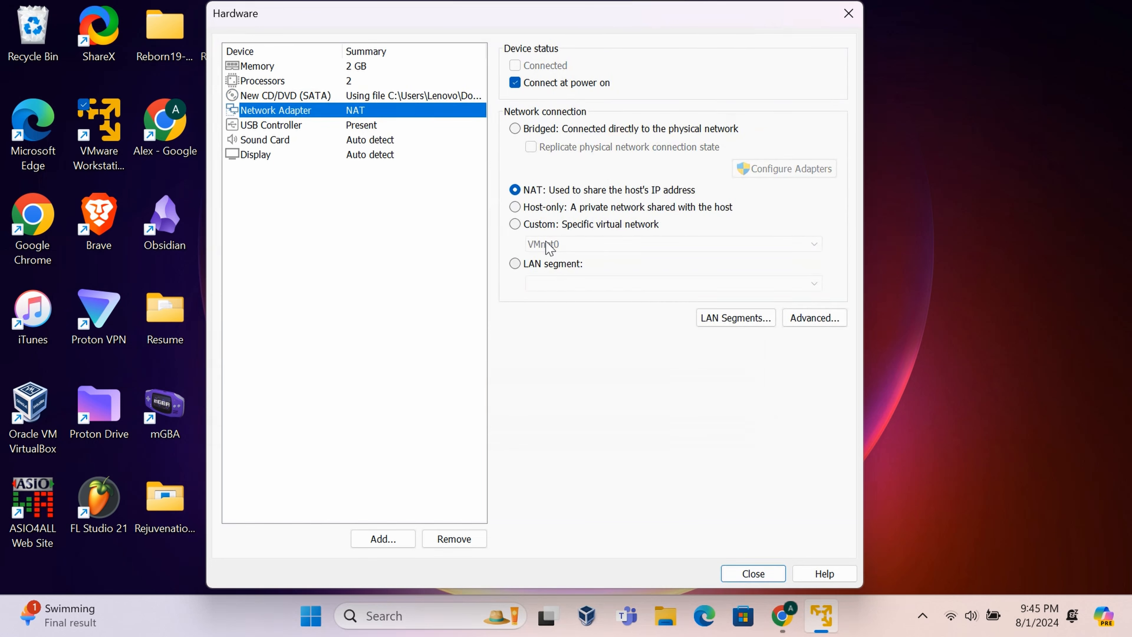
{"action": "left_click", "coordinate": [514, 224]}
{"action": "left_click", "coordinate": [571, 245]}
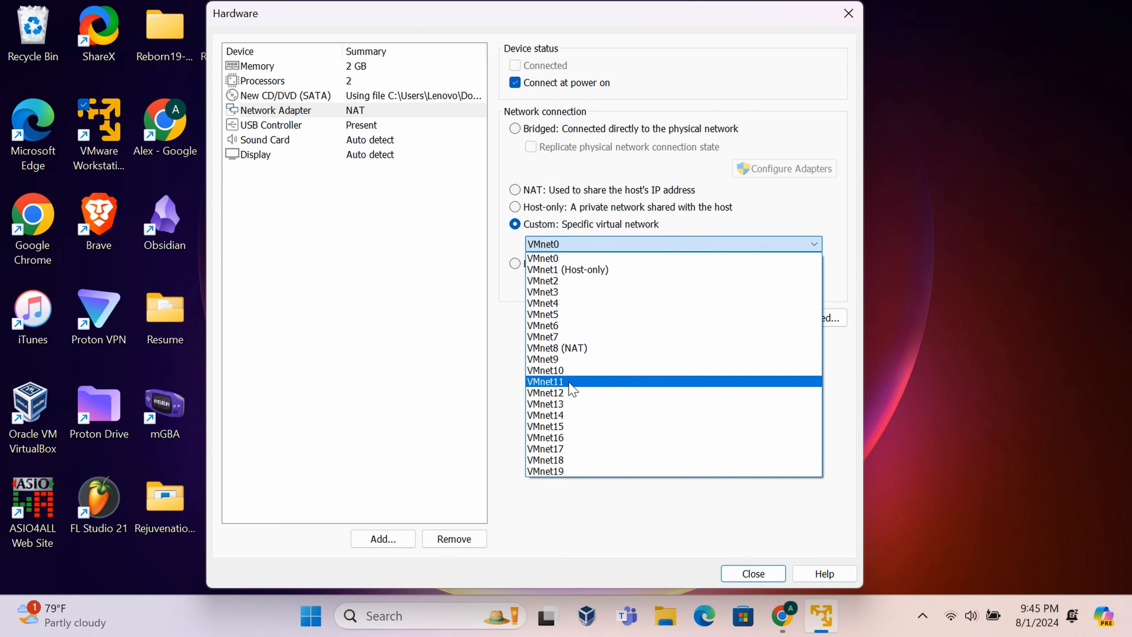
{"action": "left_click", "coordinate": [570, 382]}
{"action": "left_click", "coordinate": [391, 129]}
{"action": "key", "text": "Up"}
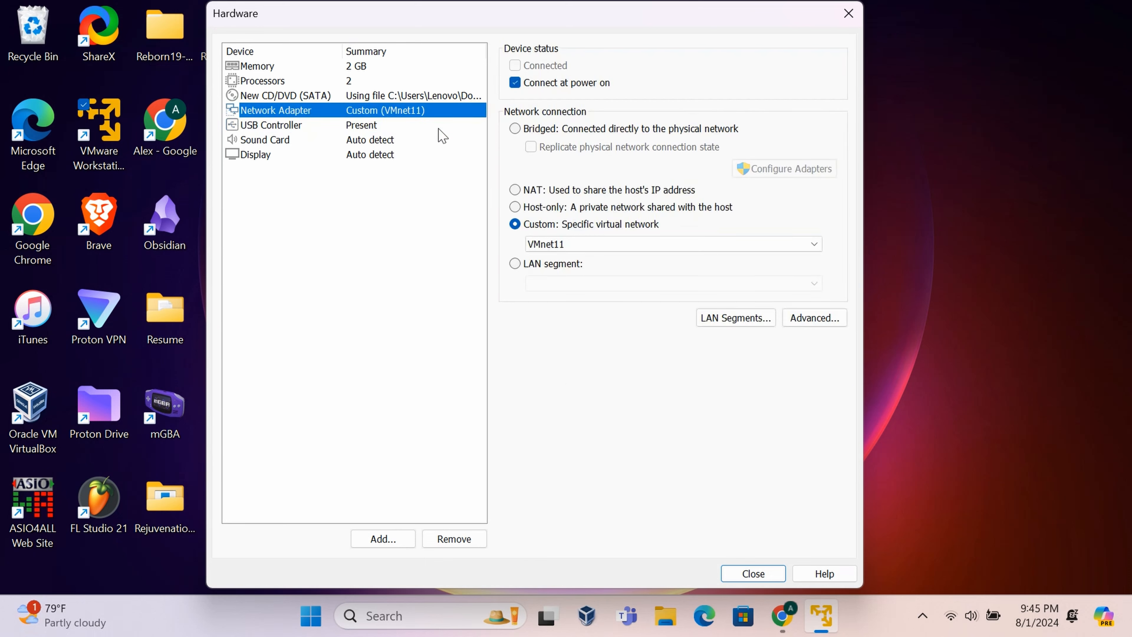
{"action": "left_click", "coordinate": [743, 575]}
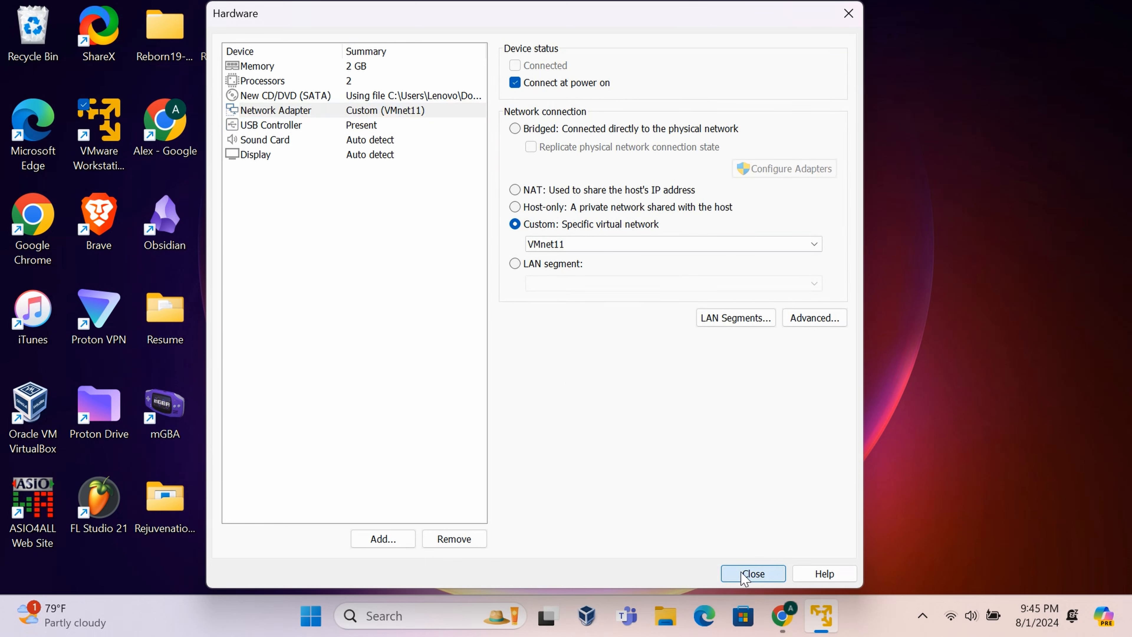
- Finish the wizard, power on Windows Server Lab maximized, and boot from DVD into Windows Setup
{"action": "left_click", "coordinate": [619, 464]}
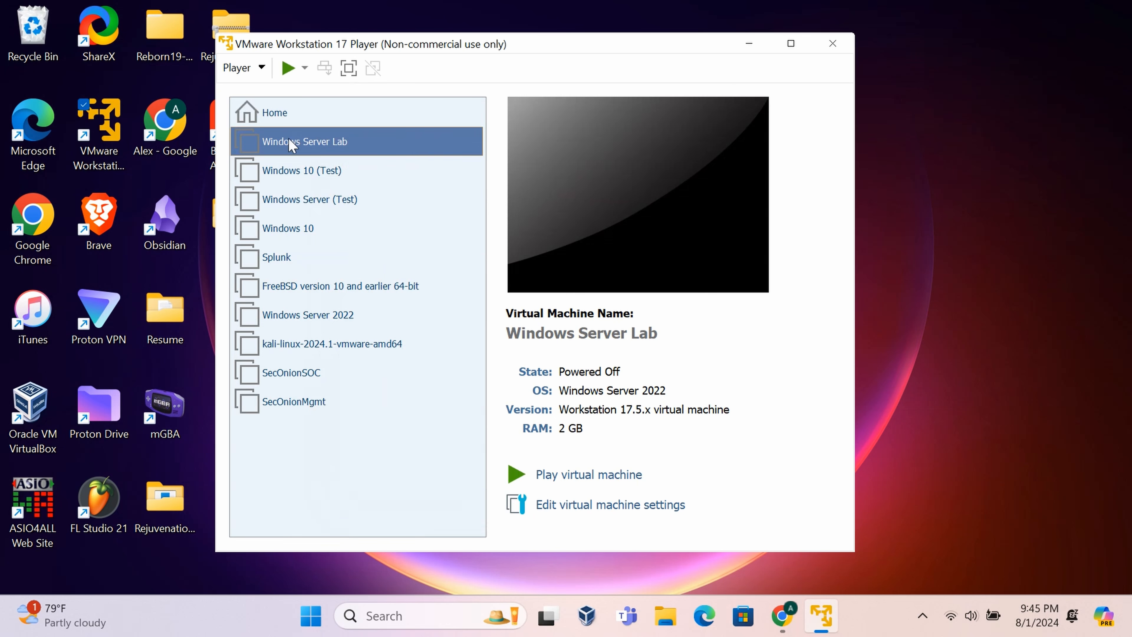
{"action": "double_click", "coordinate": [342, 152]}
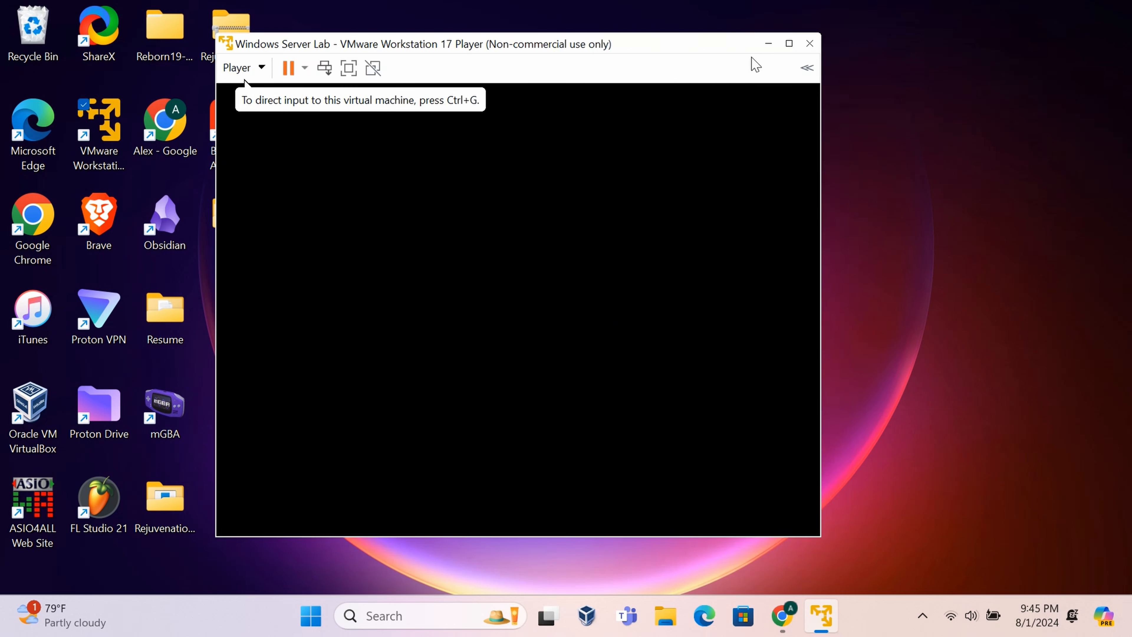
{"action": "left_click", "coordinate": [790, 43]}
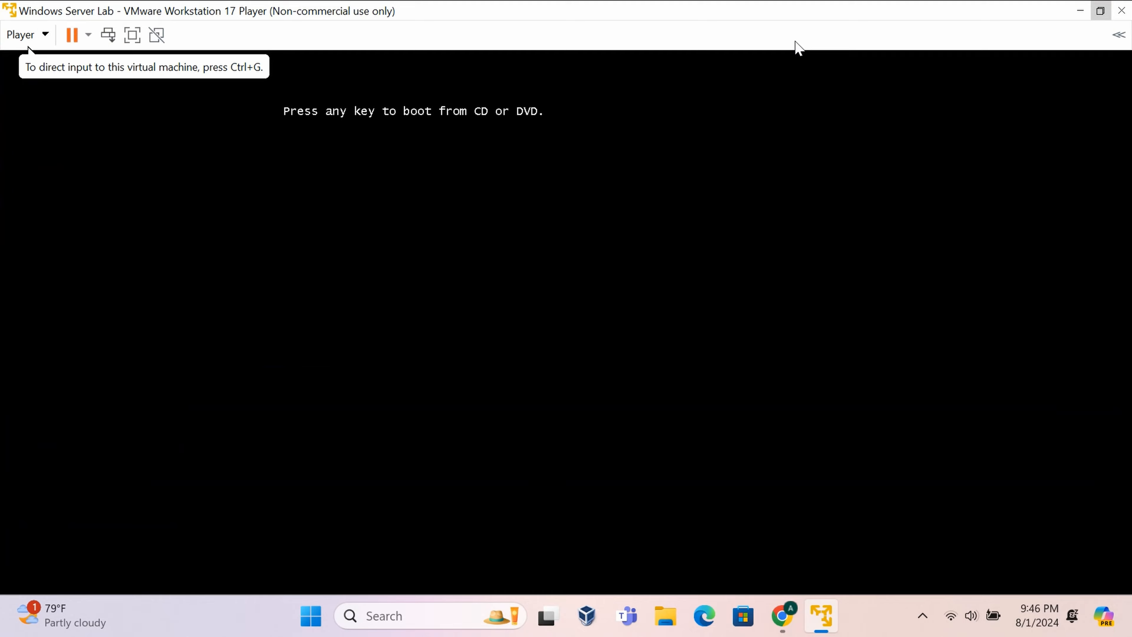
{"action": "left_click", "coordinate": [672, 119]}
{"action": "key", "text": "Return"}
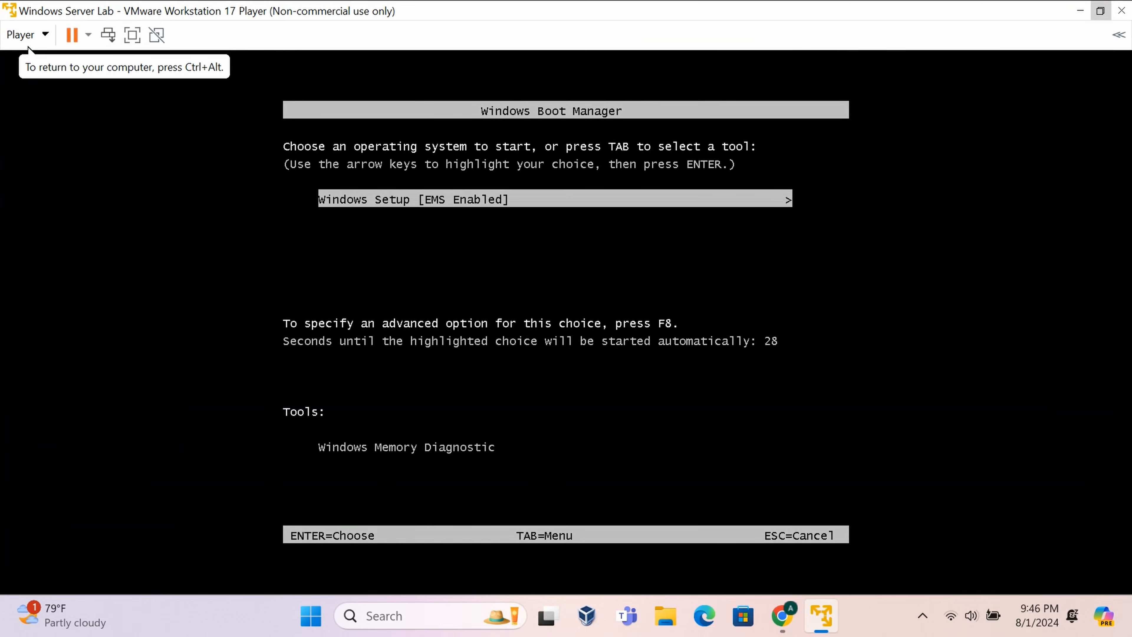
{"action": "key", "text": "Return"}
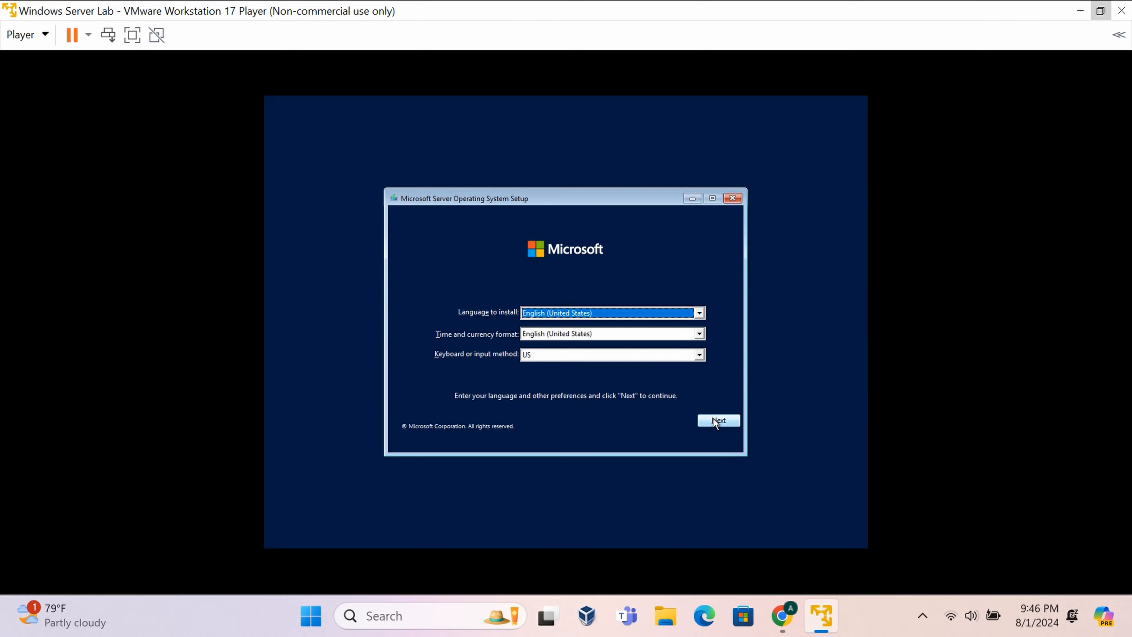
- Keep default language settings and install the Standard Evaluation (Desktop Experience) edition
{"action": "left_click", "coordinate": [714, 421]}
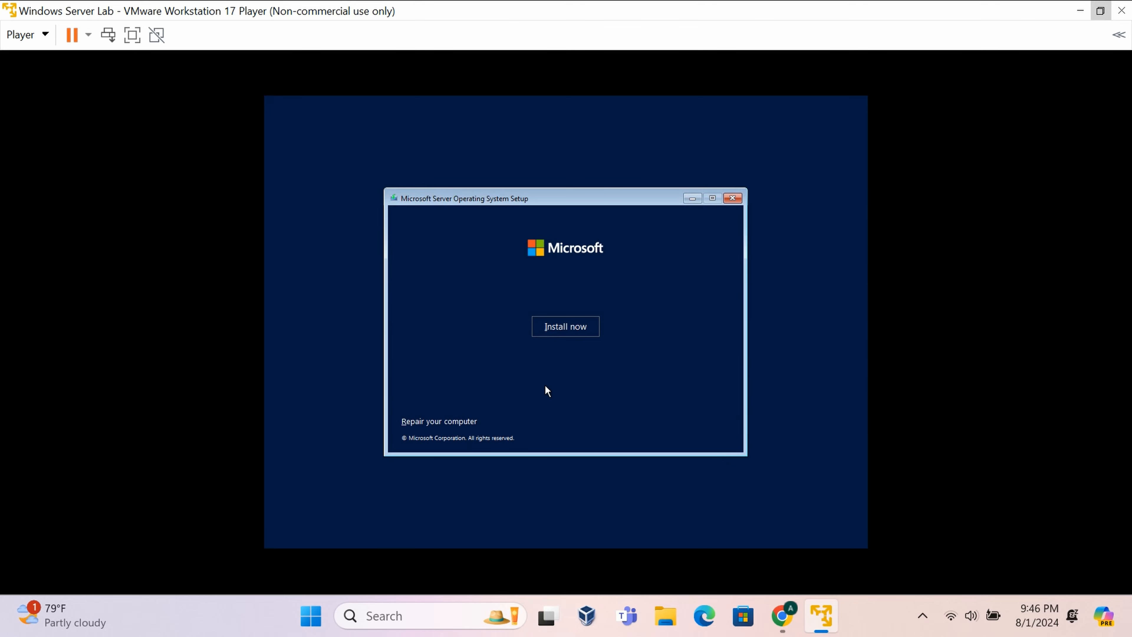
{"action": "left_click", "coordinate": [565, 326]}
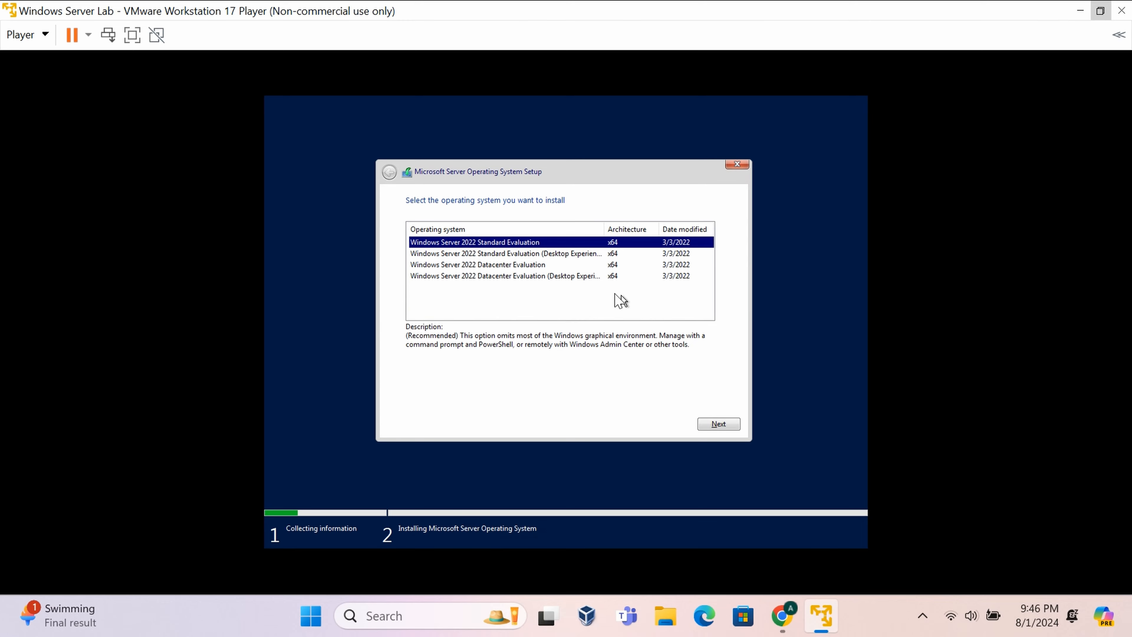
{"action": "left_click", "coordinate": [572, 254]}
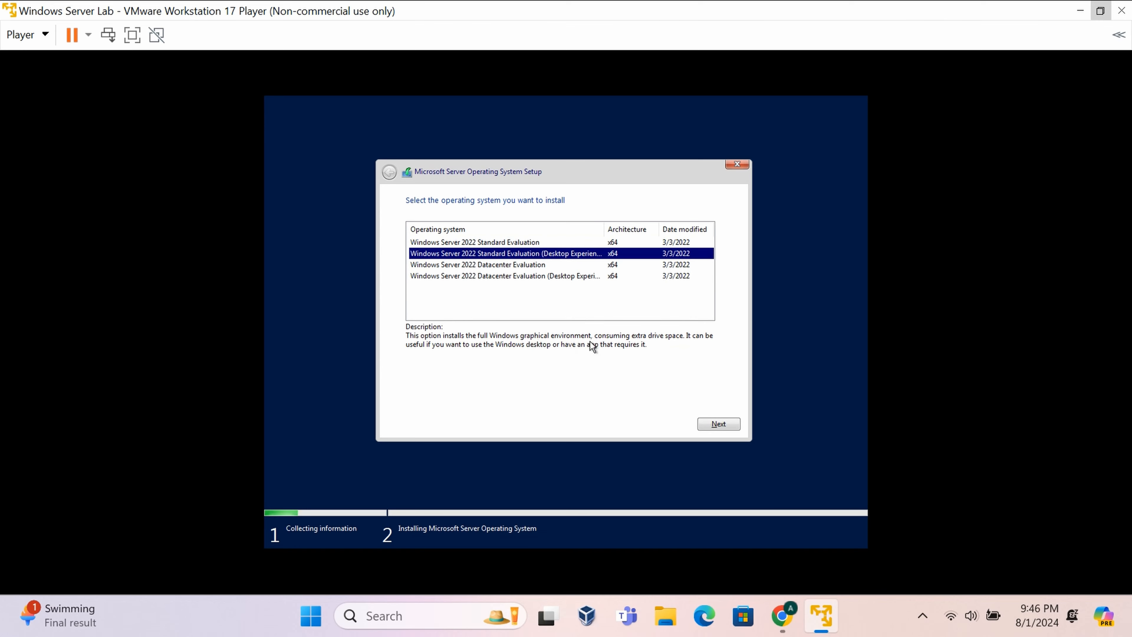
{"action": "left_click", "coordinate": [707, 420]}
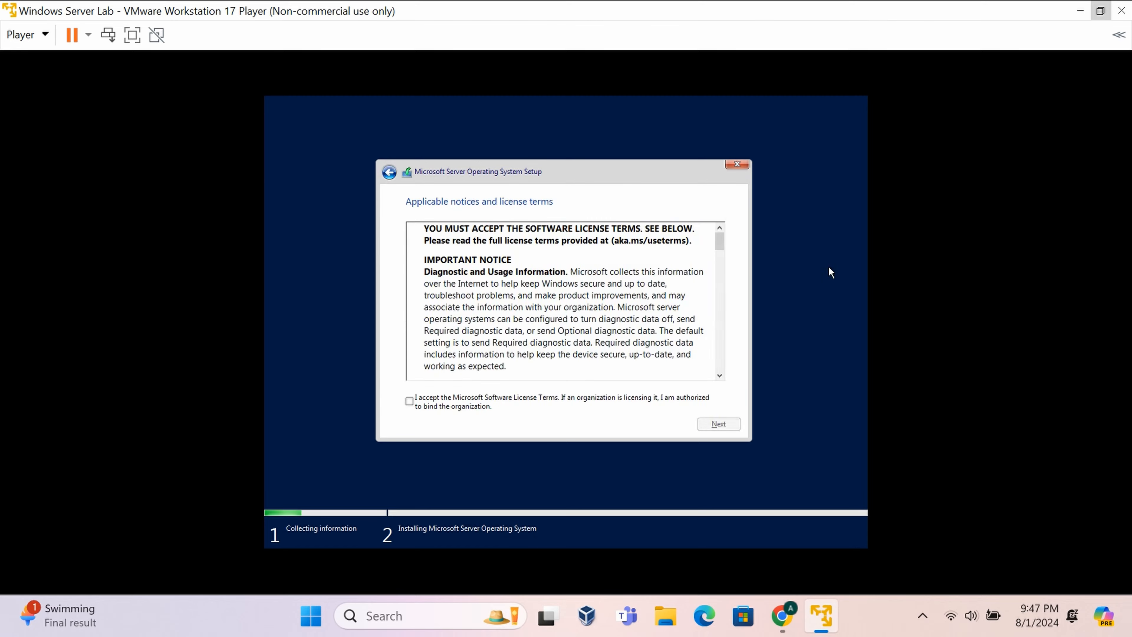
- Accept the Microsoft license terms and continue
{"action": "scroll", "coordinate": [634, 289], "scroll_direction": "down", "scroll_amount": 5}
{"action": "scroll", "coordinate": [633, 289], "scroll_direction": "down", "scroll_amount": 15}
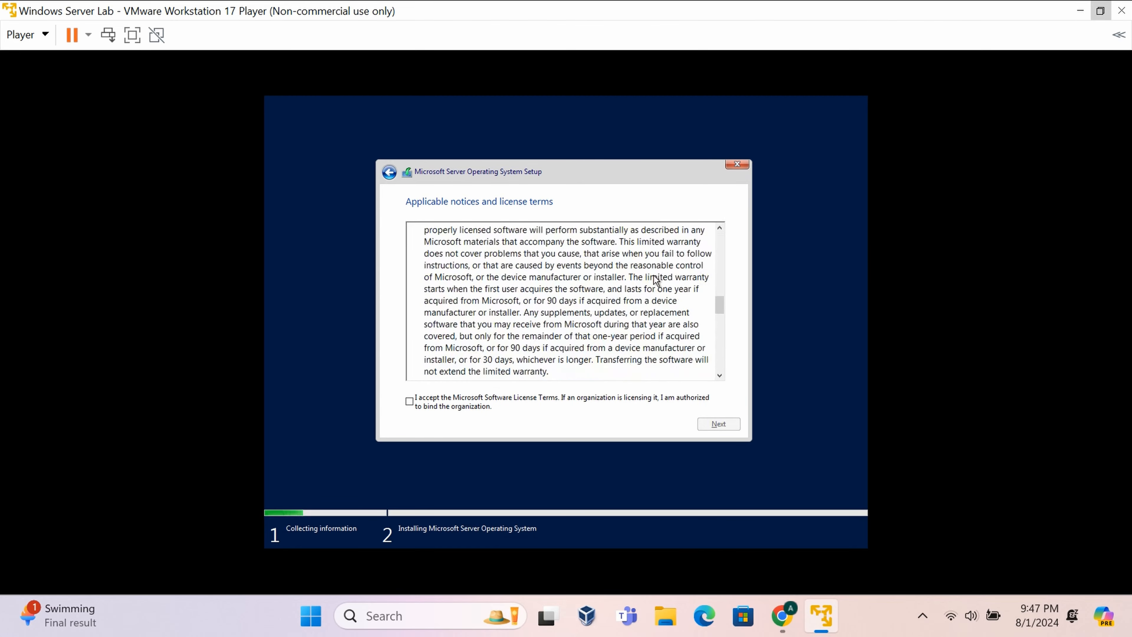
{"action": "left_click", "coordinate": [412, 403]}
{"action": "left_click", "coordinate": [693, 424]}
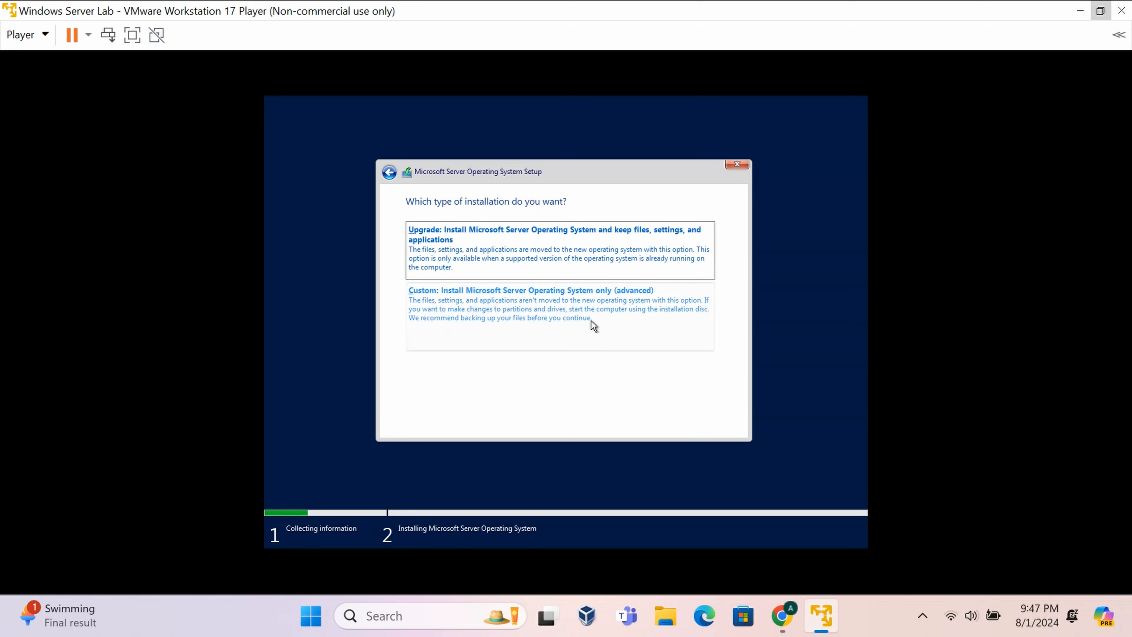
- Choose a custom install onto the 60 GB unallocated Drive 0 and let Windows Server install
{"action": "left_click", "coordinate": [603, 311]}
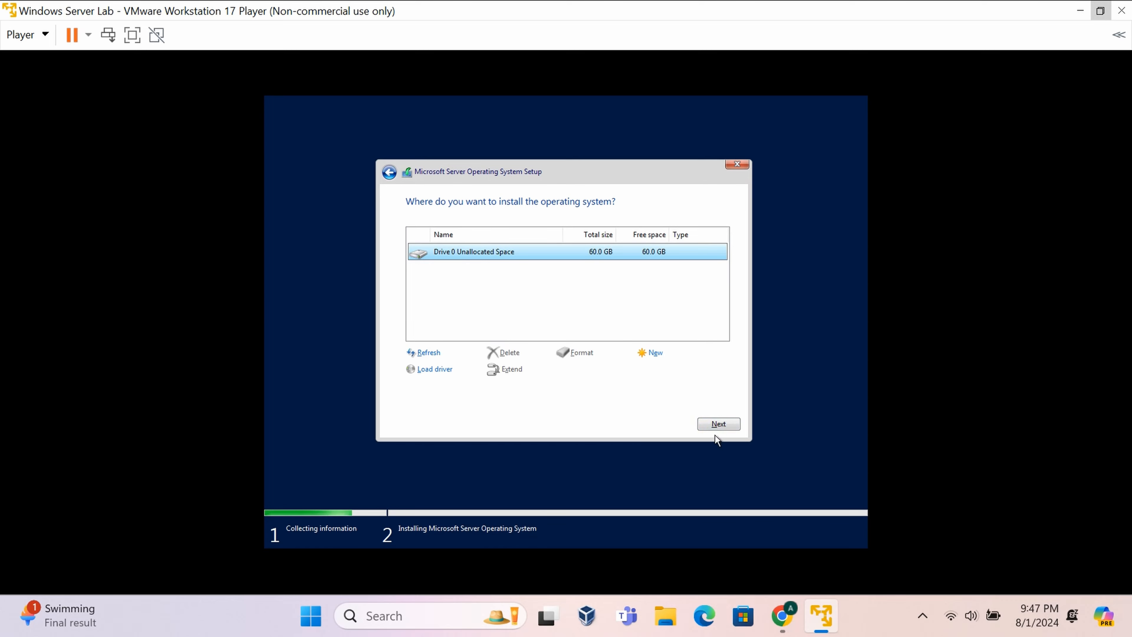
{"action": "left_click", "coordinate": [713, 428]}
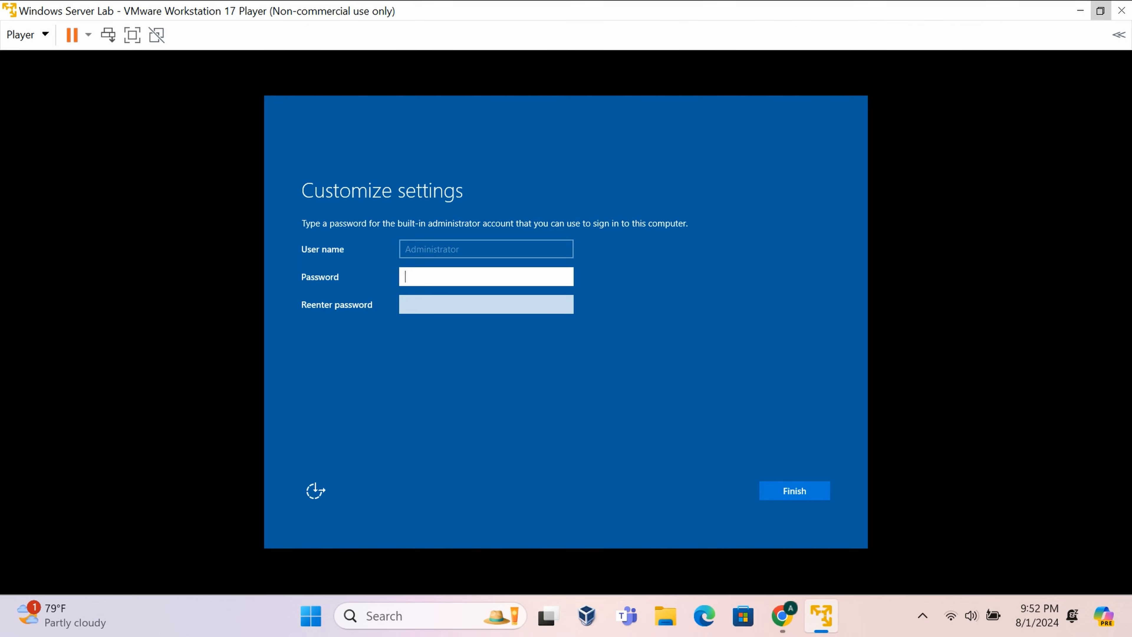
- Enter and confirm the Administrator password, then finish setup
{"action": "type", "text": "********"}
{"action": "key", "text": "Tab"}
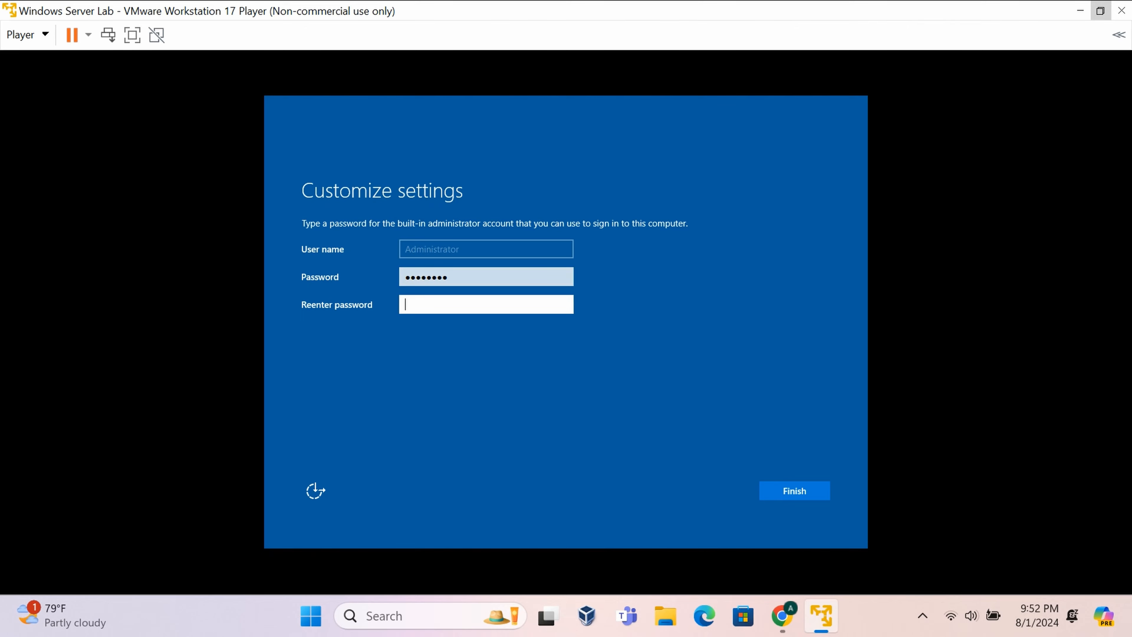
{"action": "type", "text": "********"}
{"action": "left_click", "coordinate": [786, 493]}
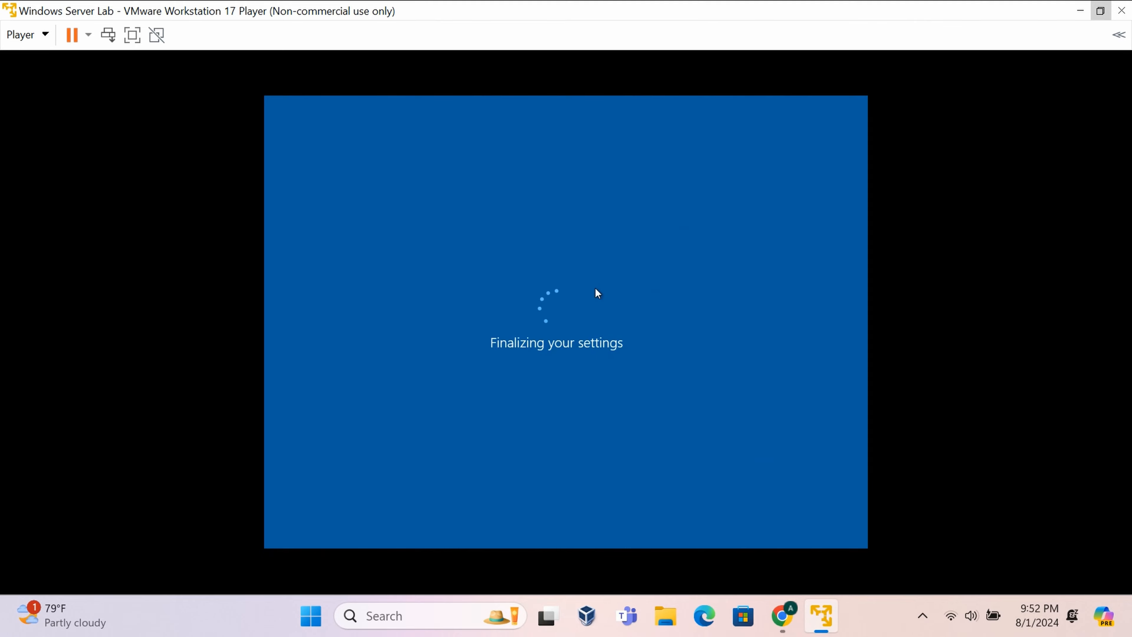
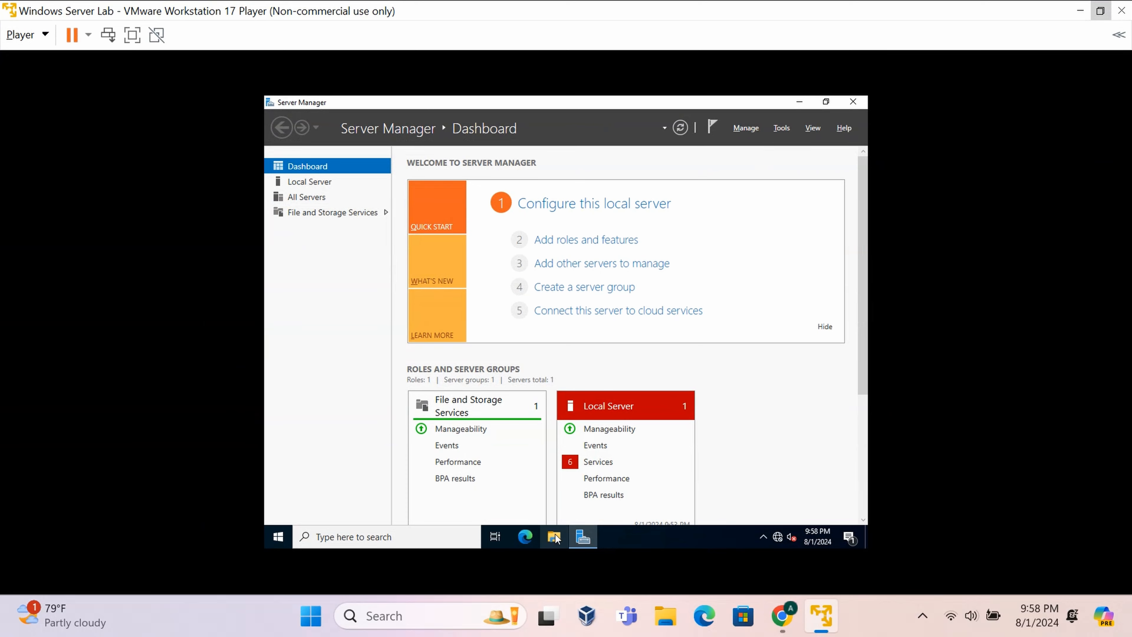
- Rename the computer to Server2022 from This PC's About page and restart the VM
{"action": "left_click", "coordinate": [556, 538]}
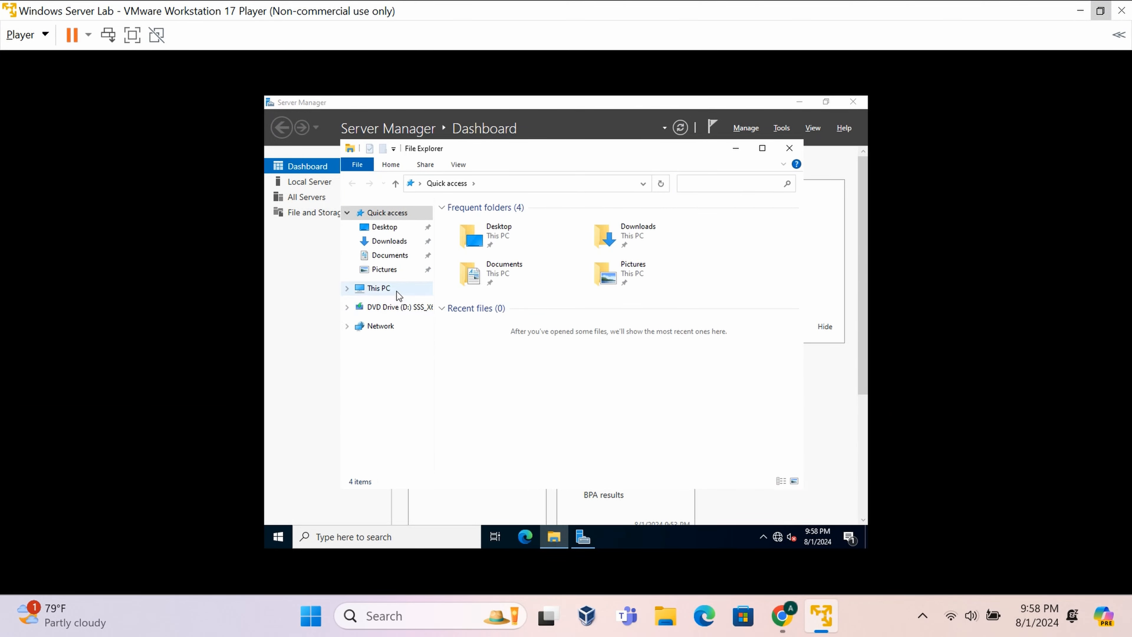
{"action": "right_click", "coordinate": [398, 293]}
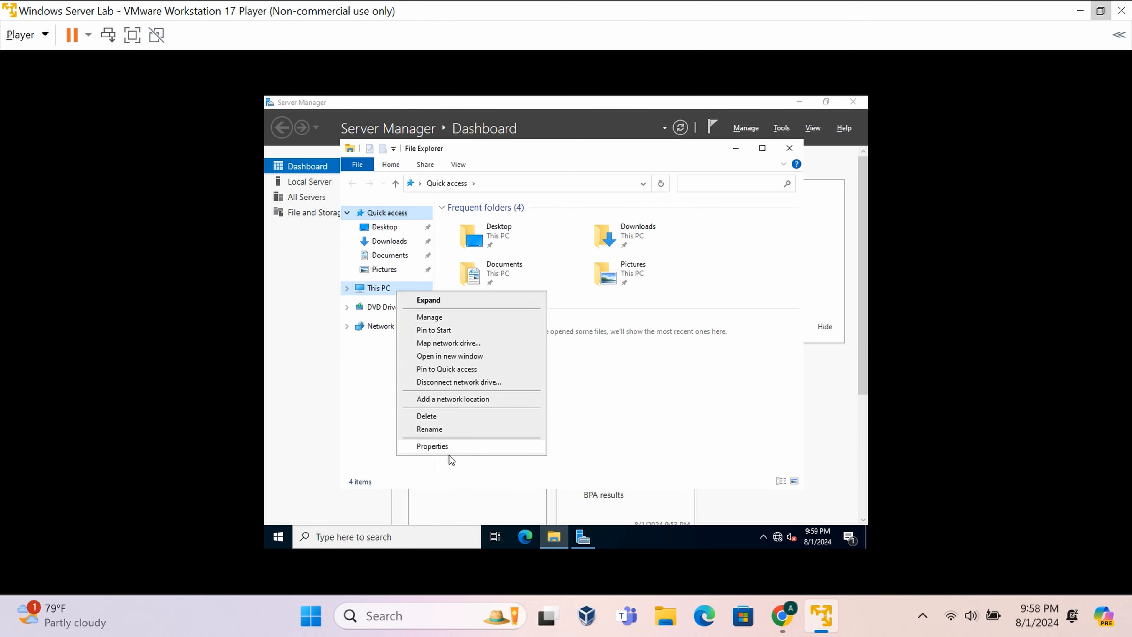
{"action": "left_click", "coordinate": [466, 451]}
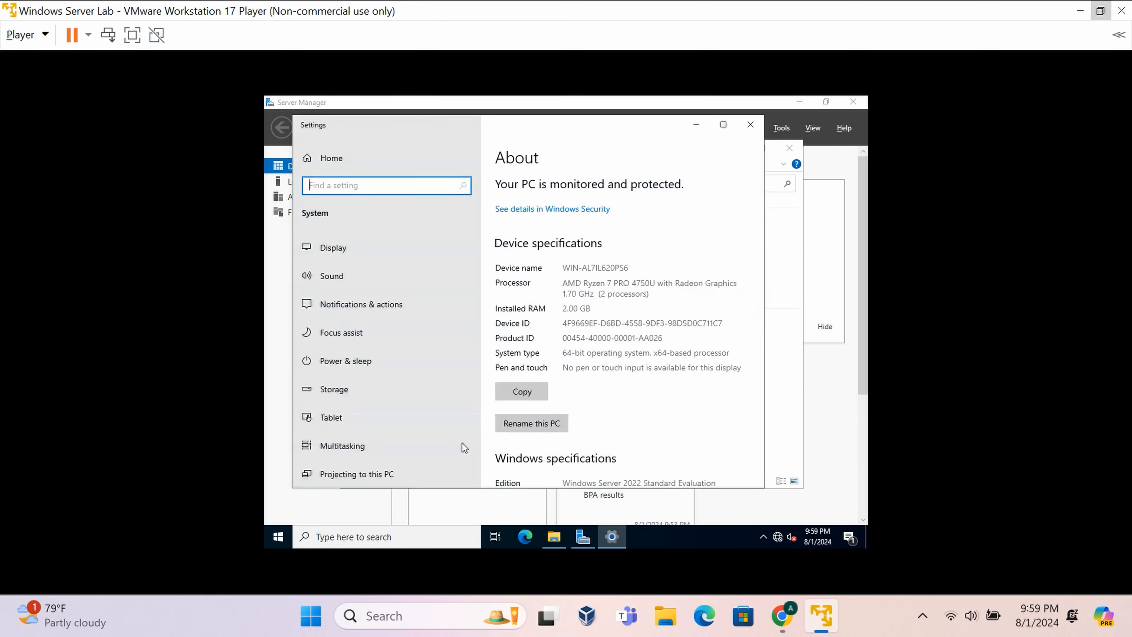
{"action": "left_click", "coordinate": [544, 428]}
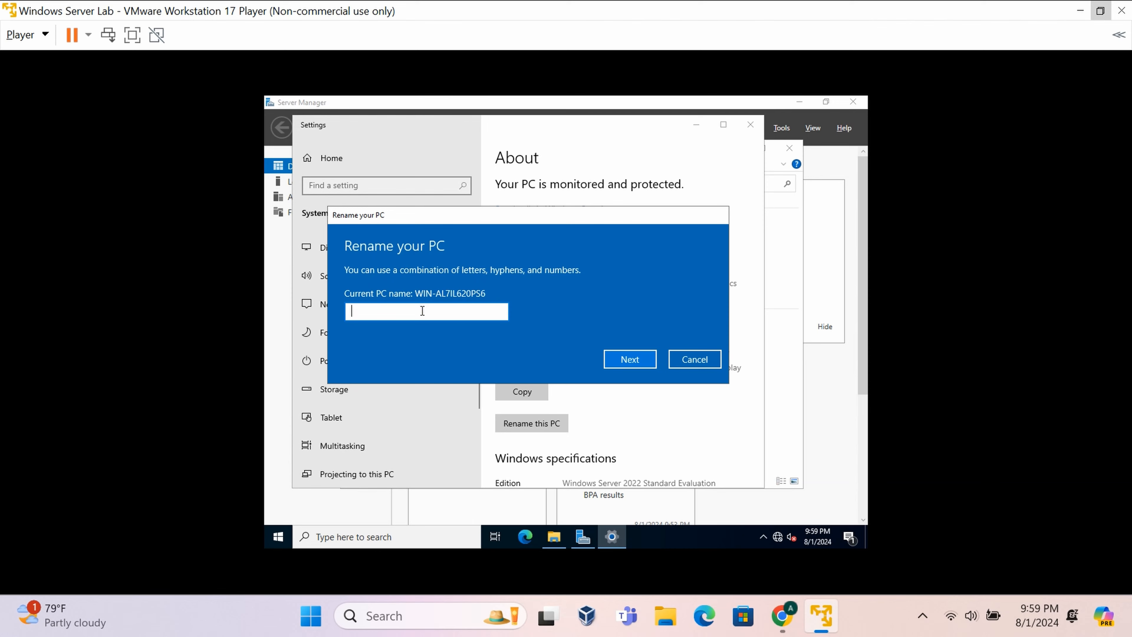
{"action": "type", "text": "Server2022"}
{"action": "left_click", "coordinate": [636, 358]}
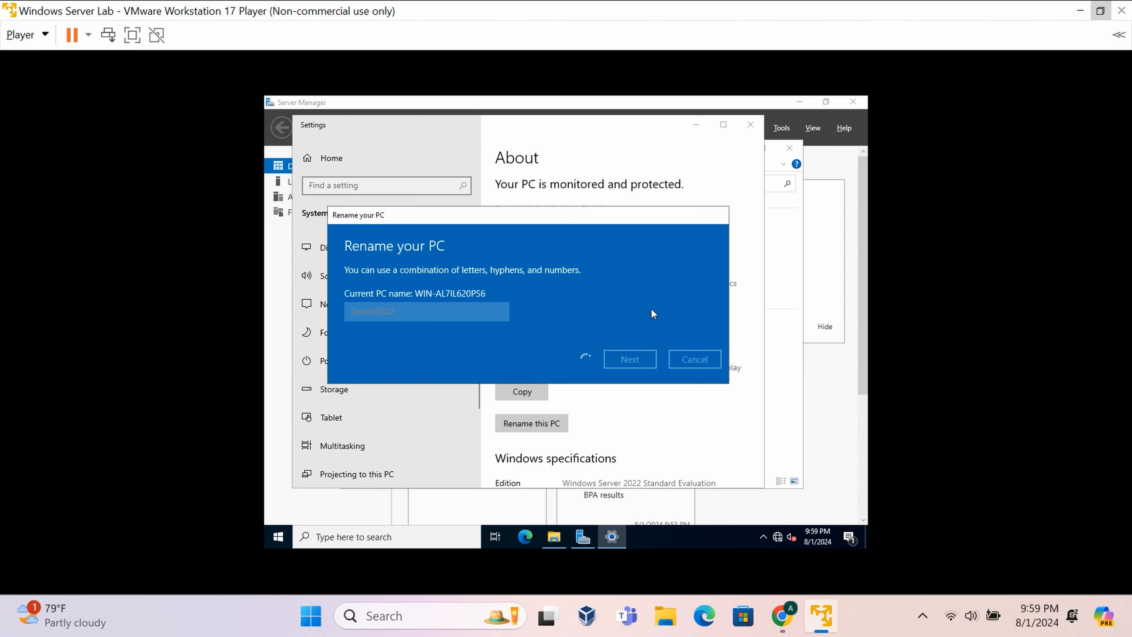
{"action": "left_click", "coordinate": [622, 338]}
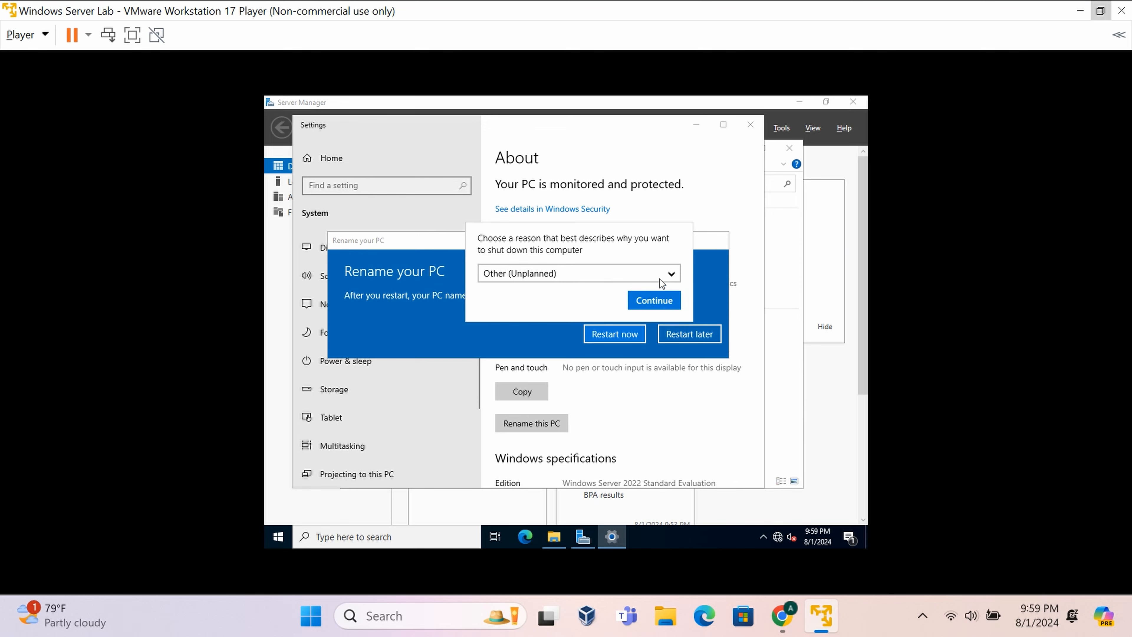
{"action": "left_click", "coordinate": [656, 299]}
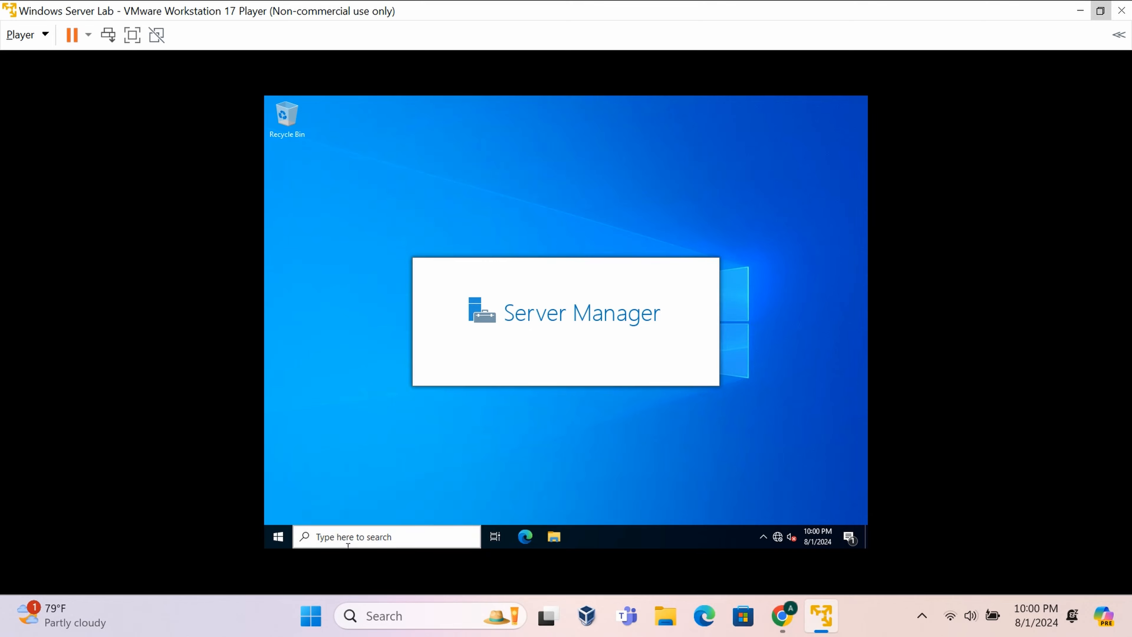
- Open Command Prompt from search and run ipconfig
{"action": "left_click", "coordinate": [392, 533]}
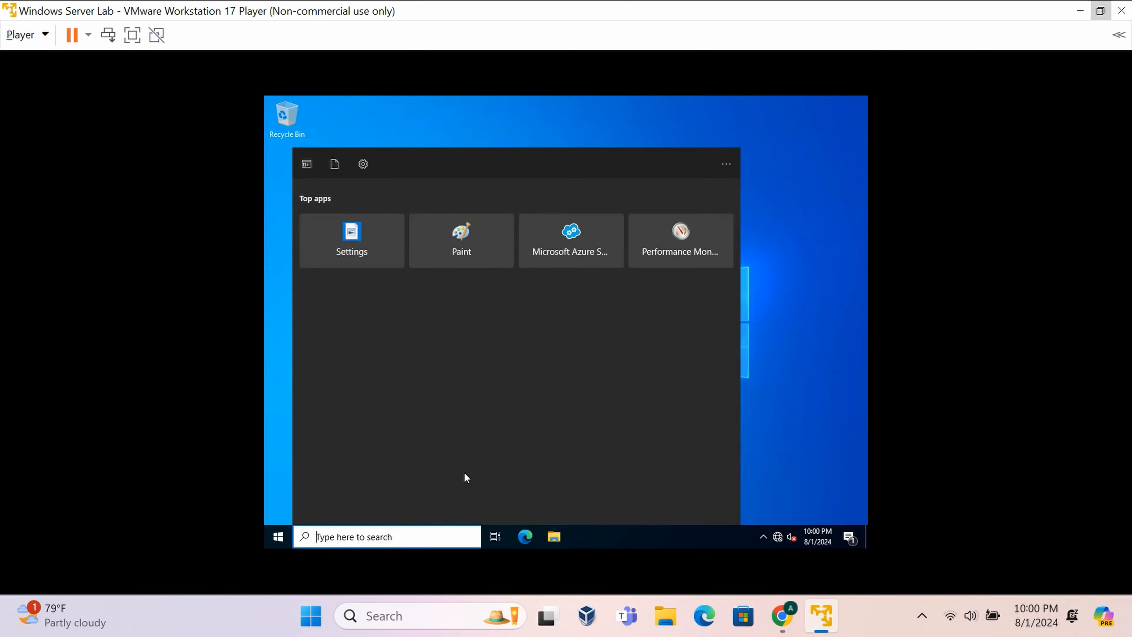
{"action": "type", "text": "cmd"}
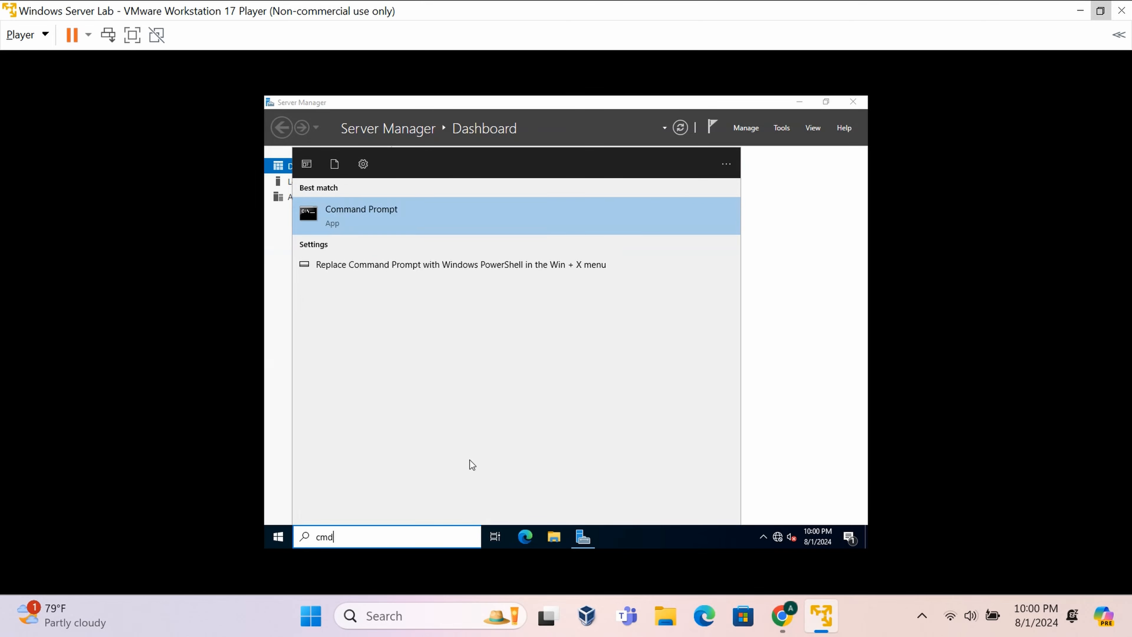
{"action": "left_click", "coordinate": [448, 209]}
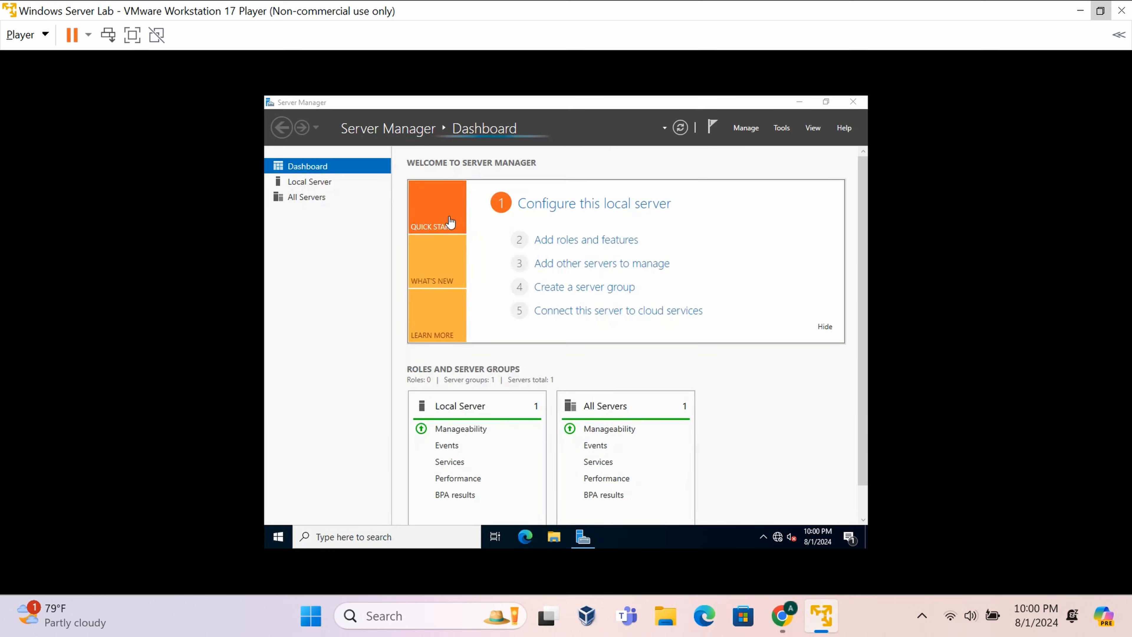
{"action": "type", "text": "ipconfigh"}
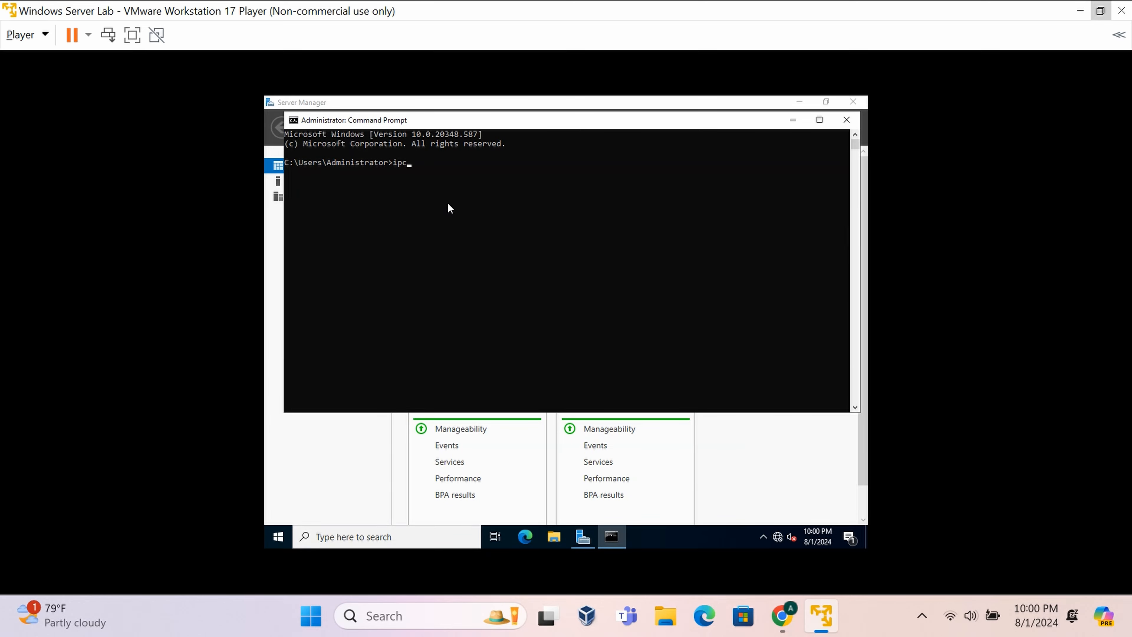
{"action": "key", "text": "BackSpace"}
{"action": "key", "text": "BackSpace"}
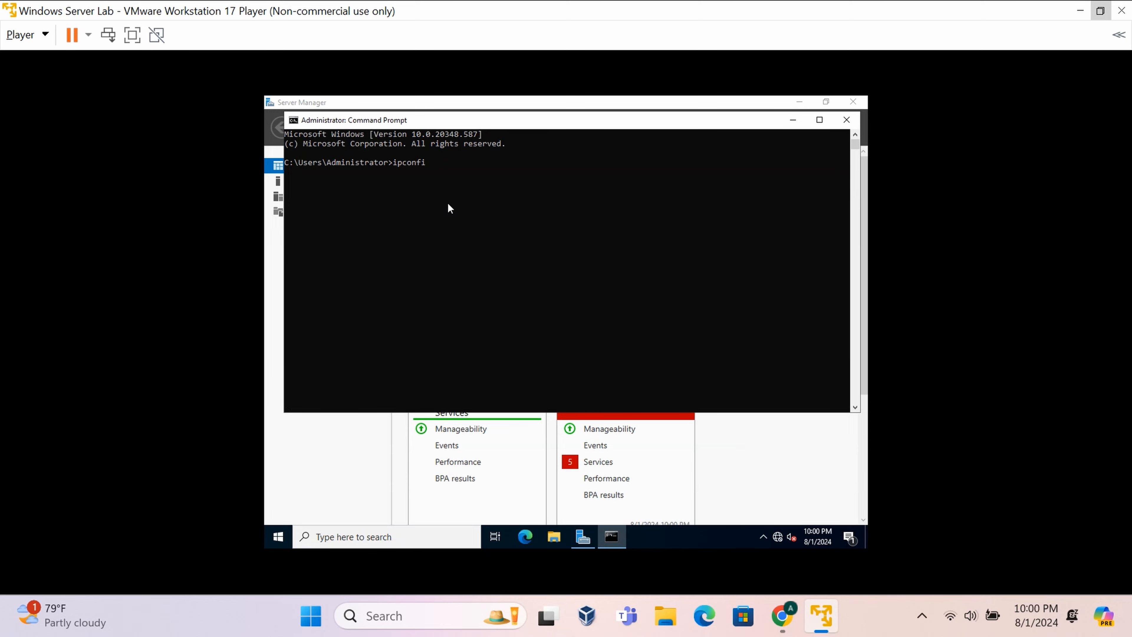
{"action": "type", "text": "fig"}
{"action": "key", "text": "Return"}
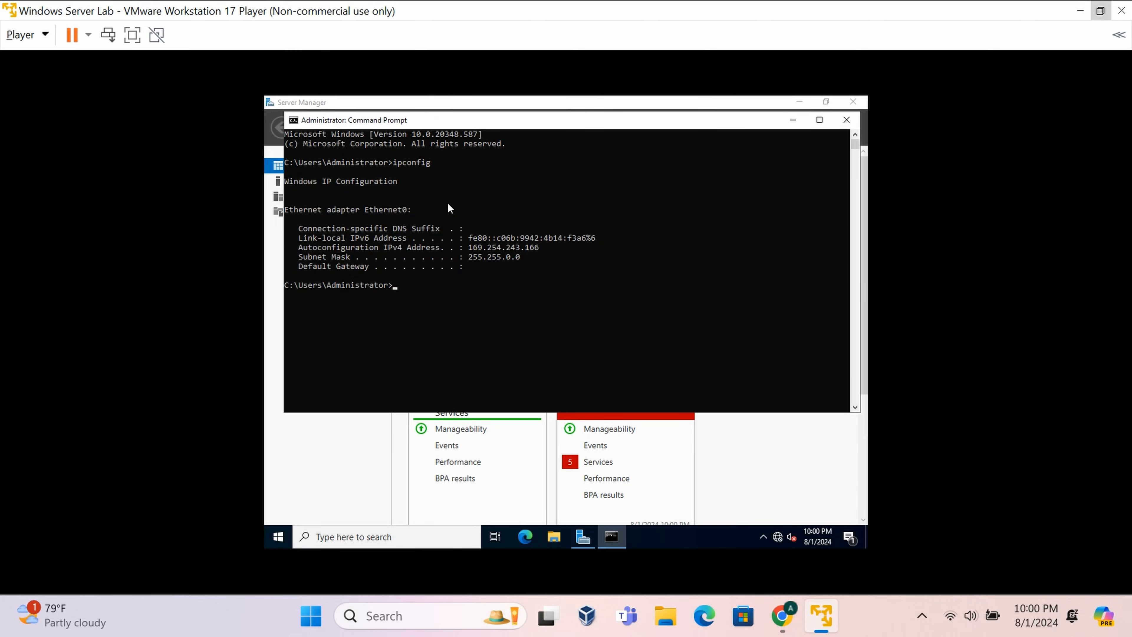
- Copy the IPv4 address 169.254.243.166 from the output and close Command Prompt
{"action": "left_click_drag", "start_coordinate": [536, 248], "coordinate": [466, 248]}
{"action": "left_click", "coordinate": [512, 266]}
{"action": "left_click_drag", "start_coordinate": [752, 126], "coordinate": [740, 206]}
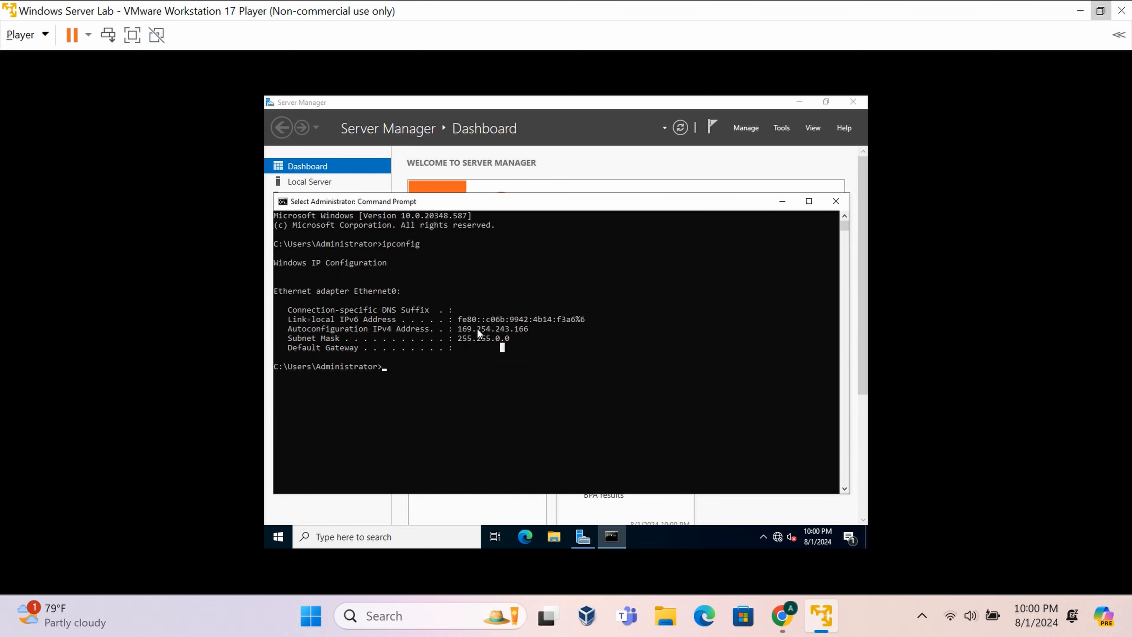
{"action": "left_click", "coordinate": [554, 329]}
{"action": "left_click_drag", "start_coordinate": [517, 329], "coordinate": [458, 329]}
{"action": "key", "text": "ctrl+c"}
{"action": "left_click", "coordinate": [828, 205]}
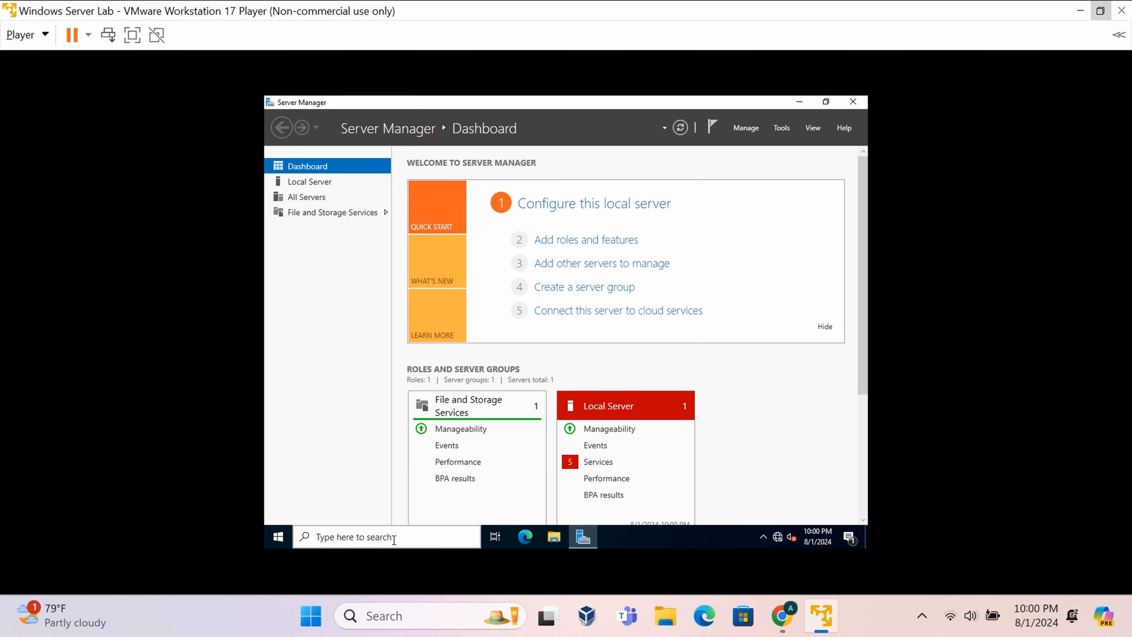
- Open Control Panel in small icons view and go to Network and Sharing Center
{"action": "left_click", "coordinate": [423, 537]}
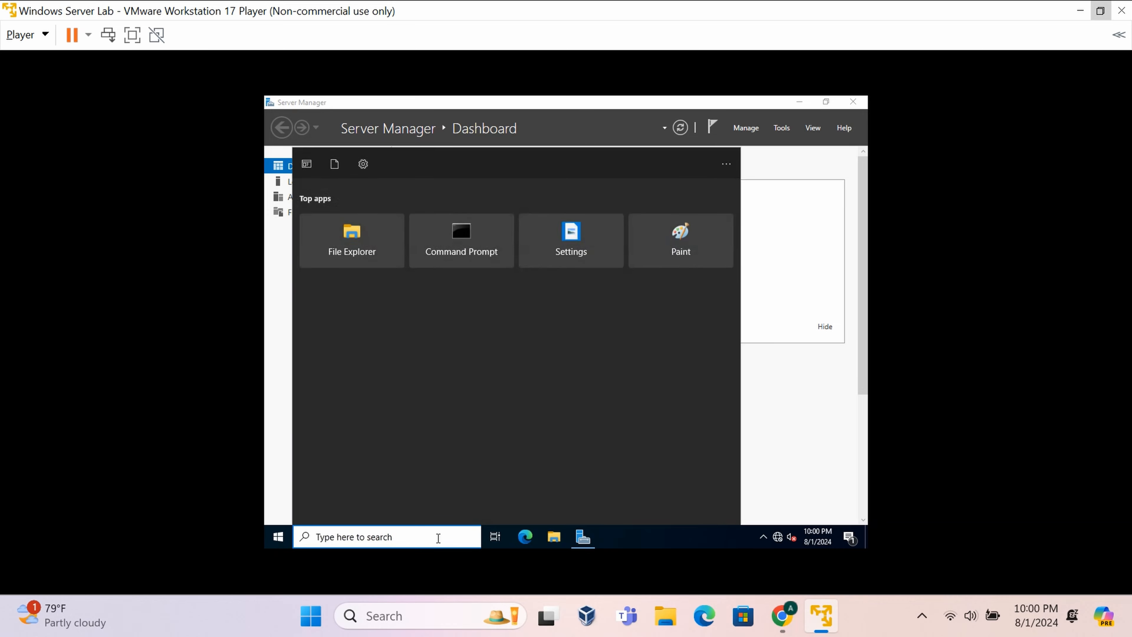
{"action": "type", "text": "control"}
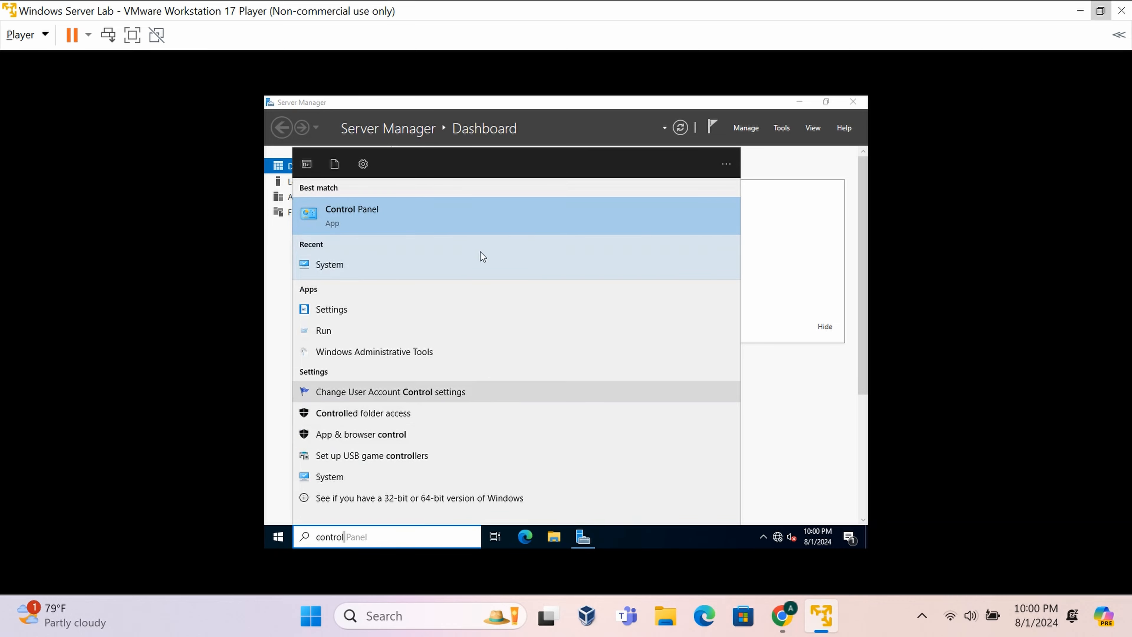
{"action": "left_click", "coordinate": [473, 224]}
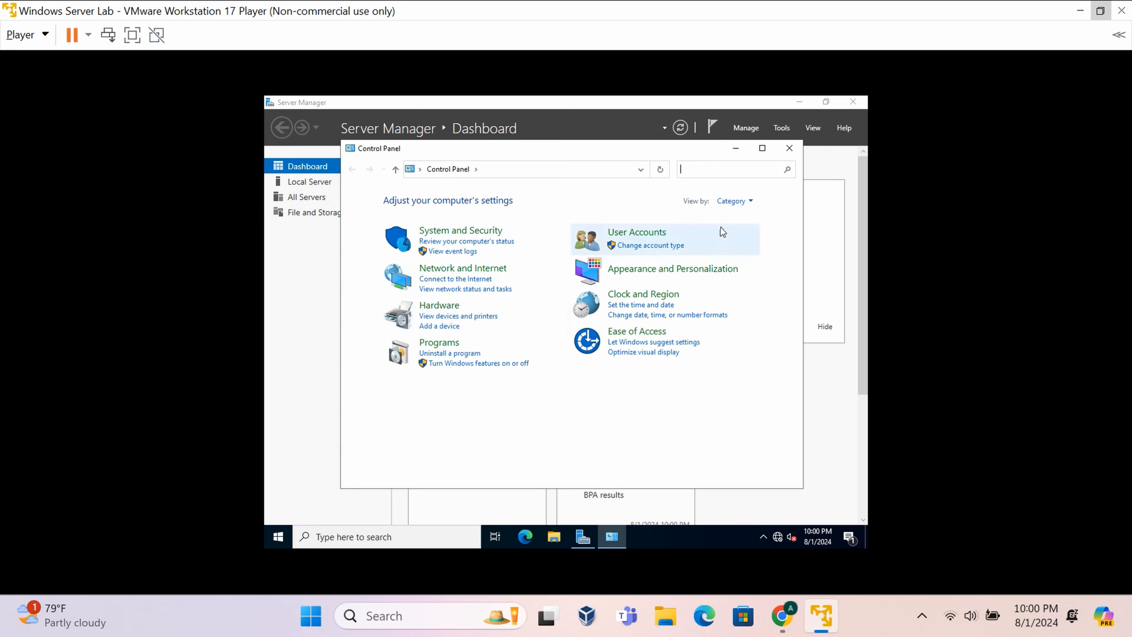
{"action": "left_click", "coordinate": [734, 201]}
{"action": "left_click", "coordinate": [749, 248]}
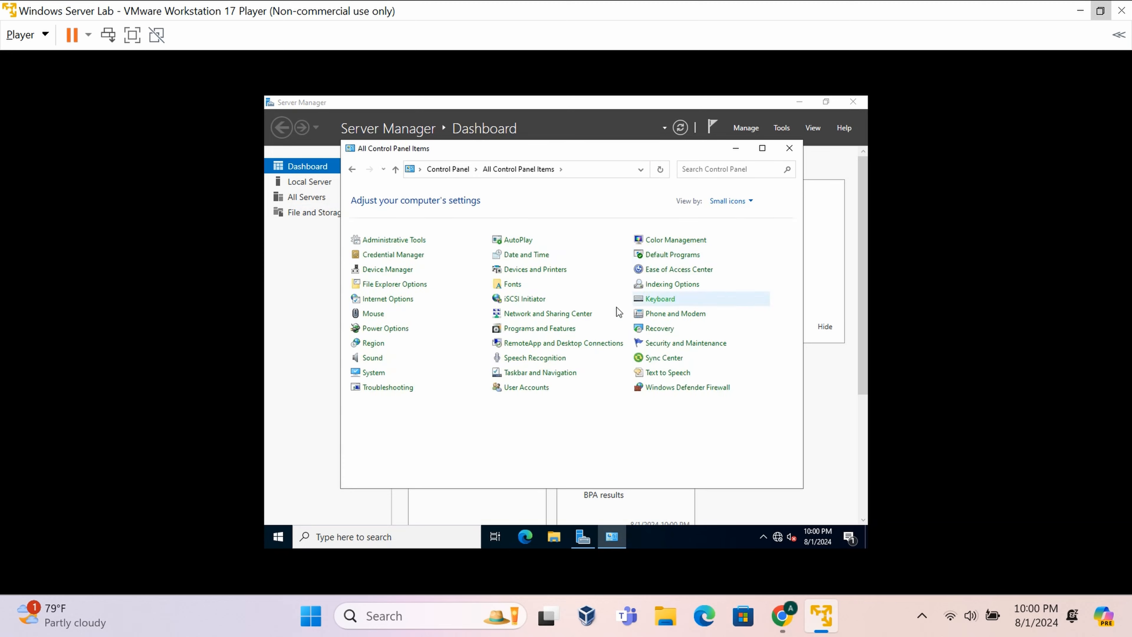
{"action": "left_click", "coordinate": [534, 313]}
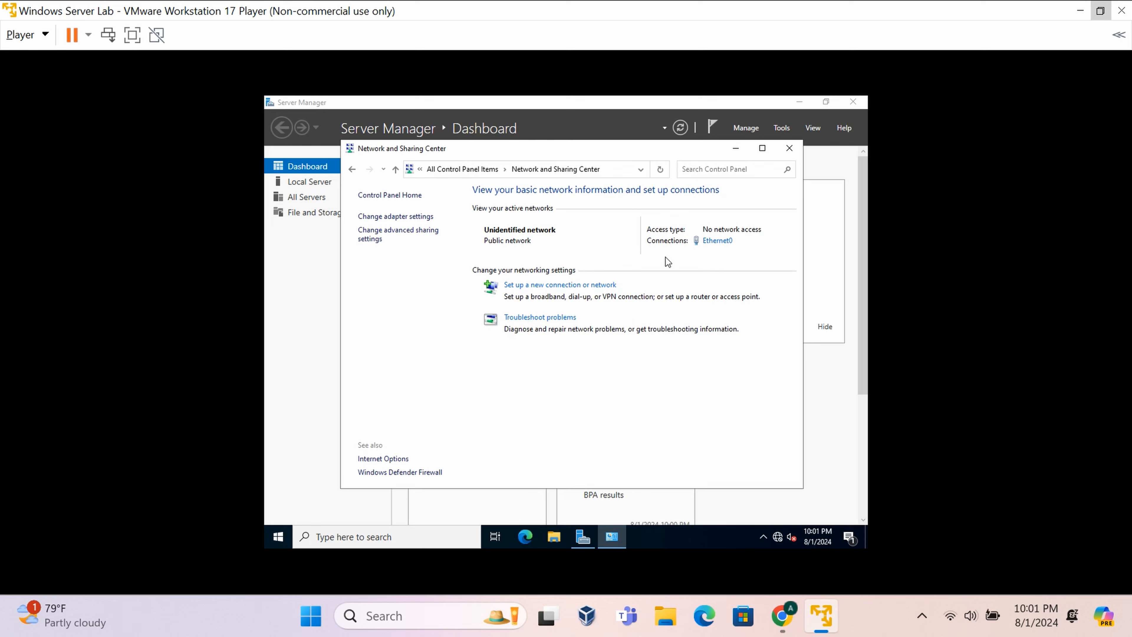
- Open Ethernet0's adapter properties and its Internet Protocol Version 4 (TCP/IPv4) settings
{"action": "left_click", "coordinate": [409, 219]}
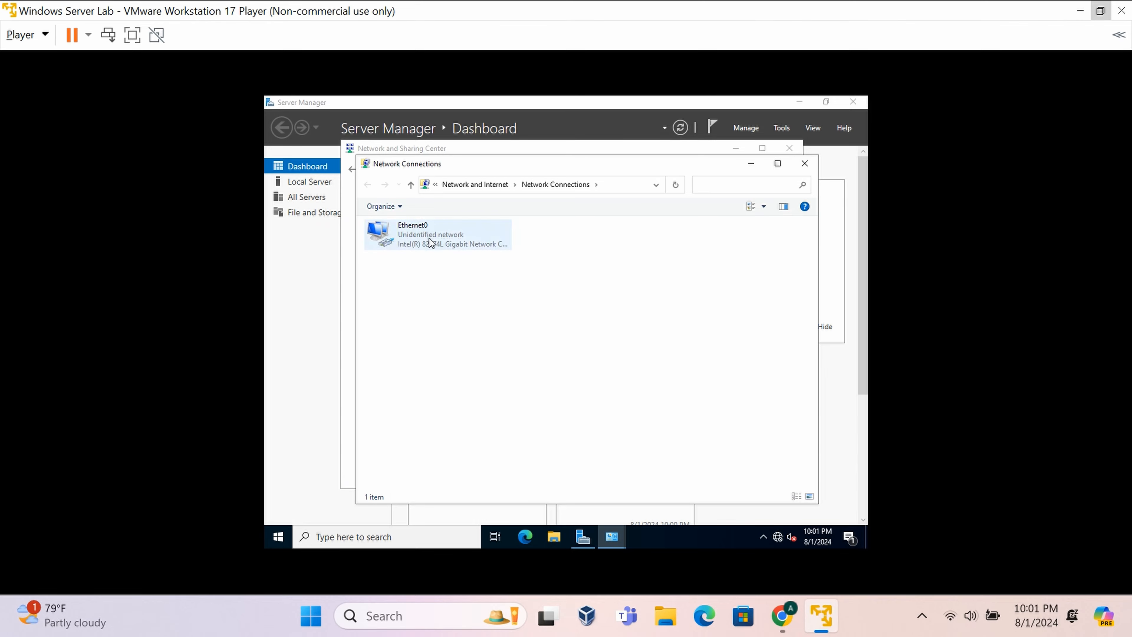
{"action": "left_click", "coordinate": [429, 239]}
{"action": "double_click", "coordinate": [429, 239]}
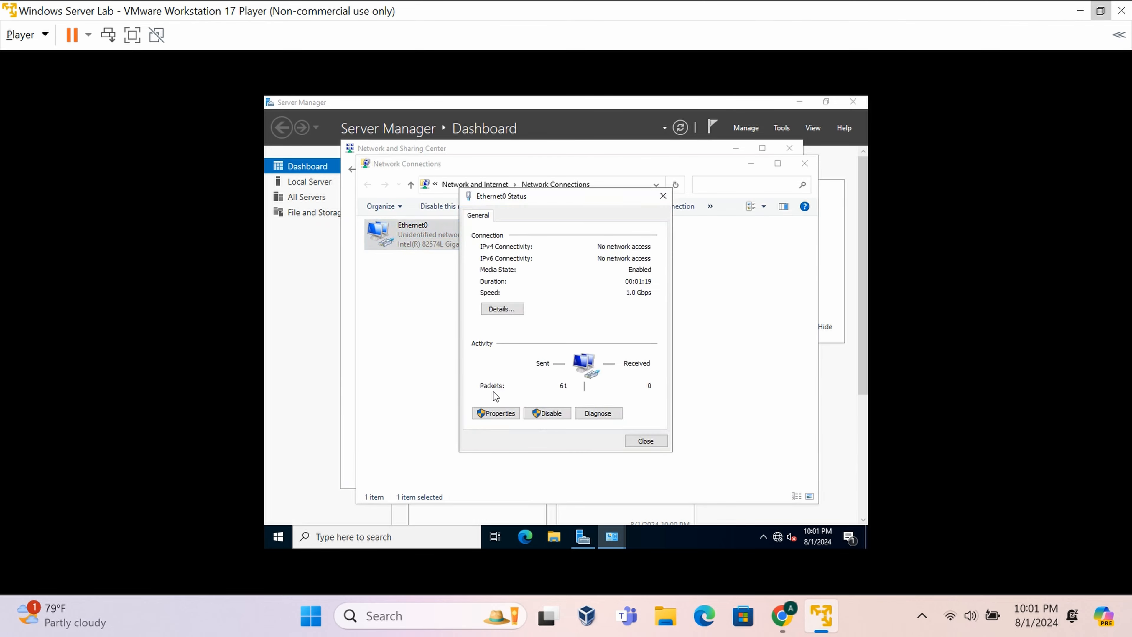
{"action": "left_click_drag", "start_coordinate": [536, 202], "coordinate": [575, 201]}
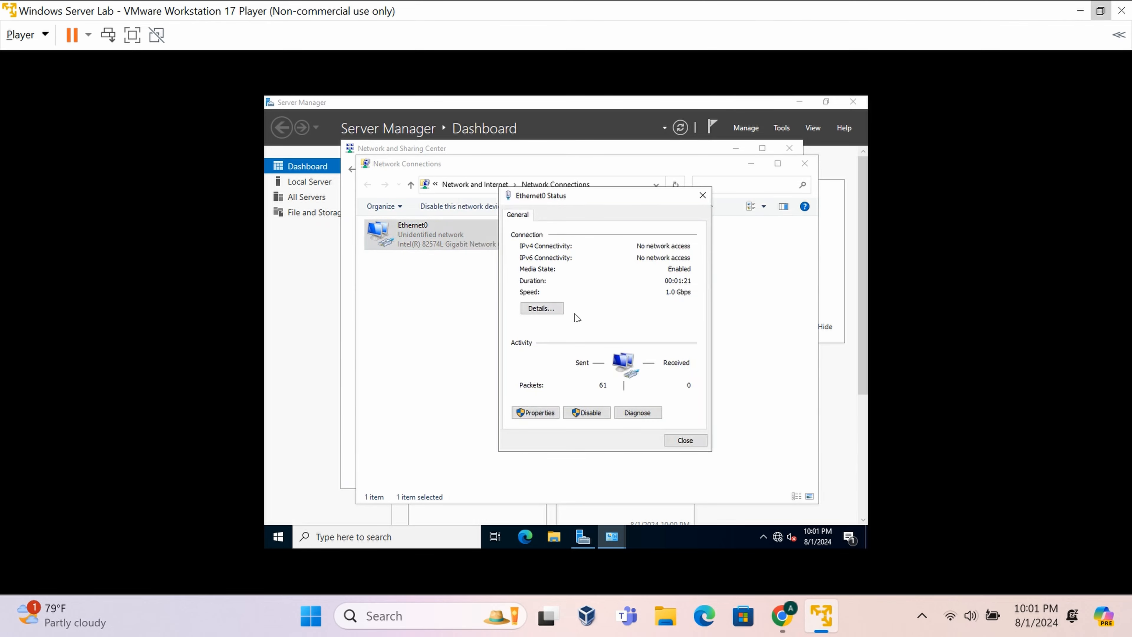
{"action": "left_click", "coordinate": [537, 413]}
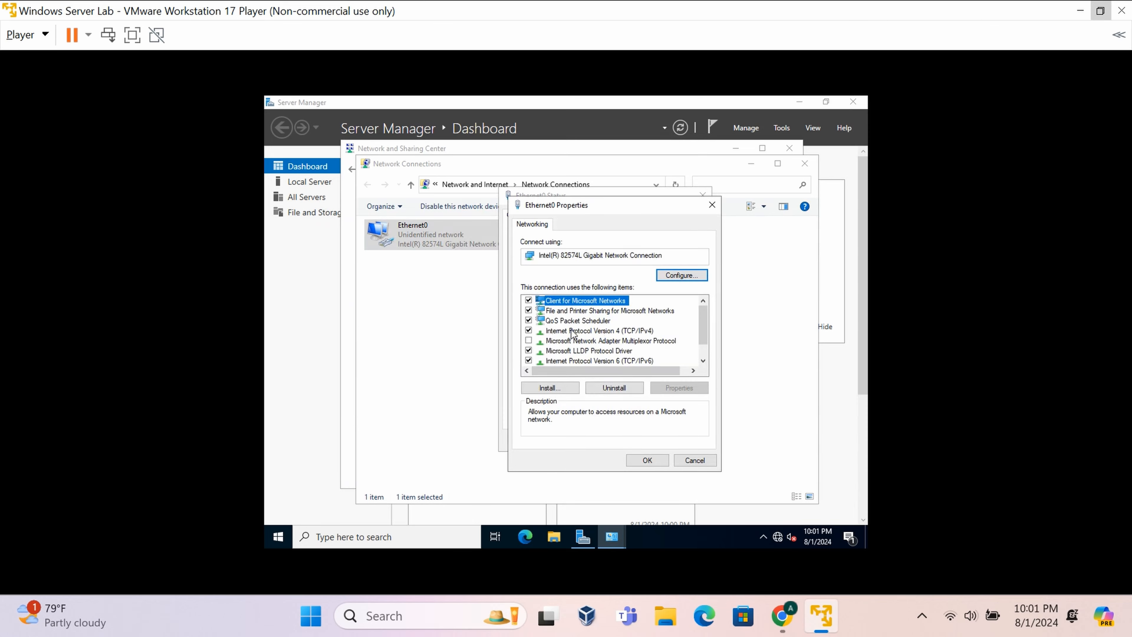
{"action": "left_click", "coordinate": [631, 331]}
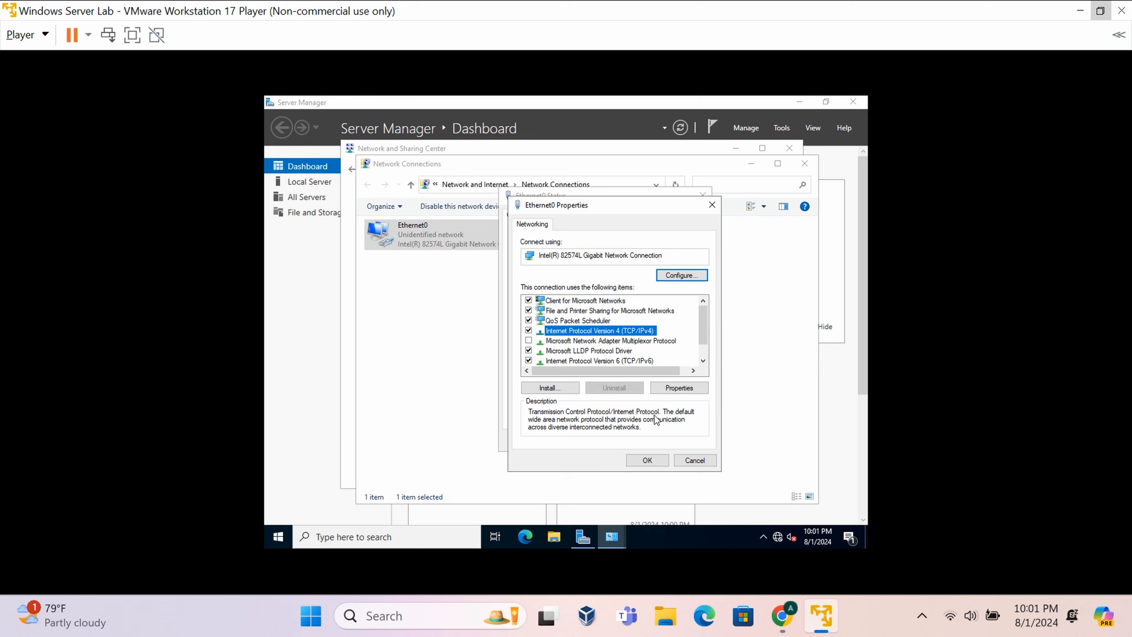
{"action": "double_click", "coordinate": [601, 333]}
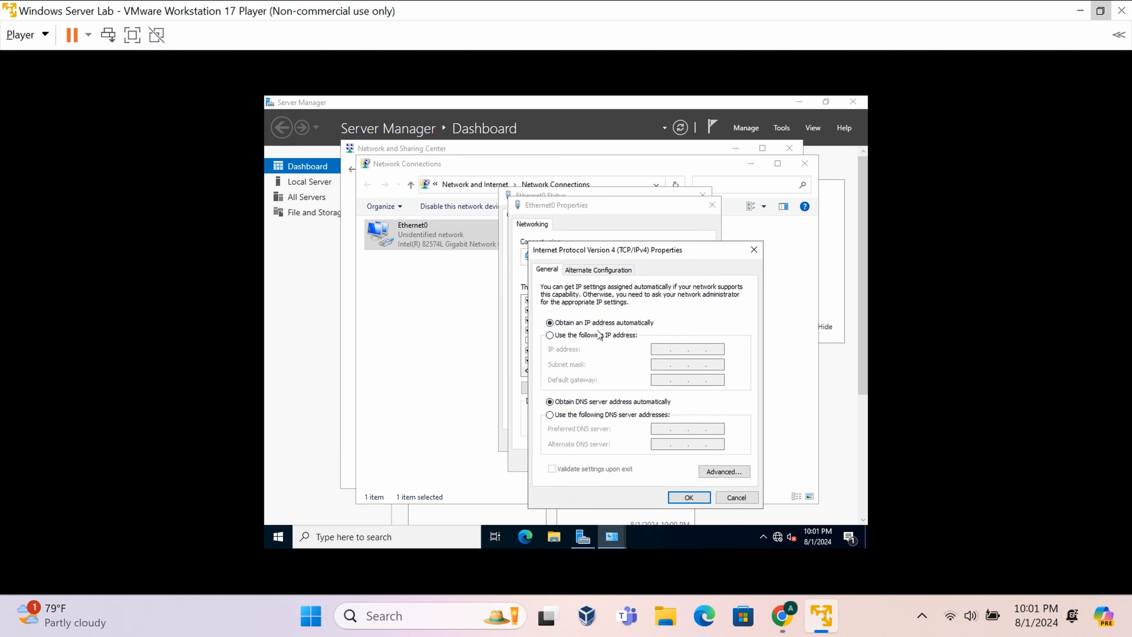
- Assign static IP 192.168.1.2, mask 255.255.255.0 and preferred DNS 192.168.1.2, then save
{"action": "left_click", "coordinate": [550, 335]}
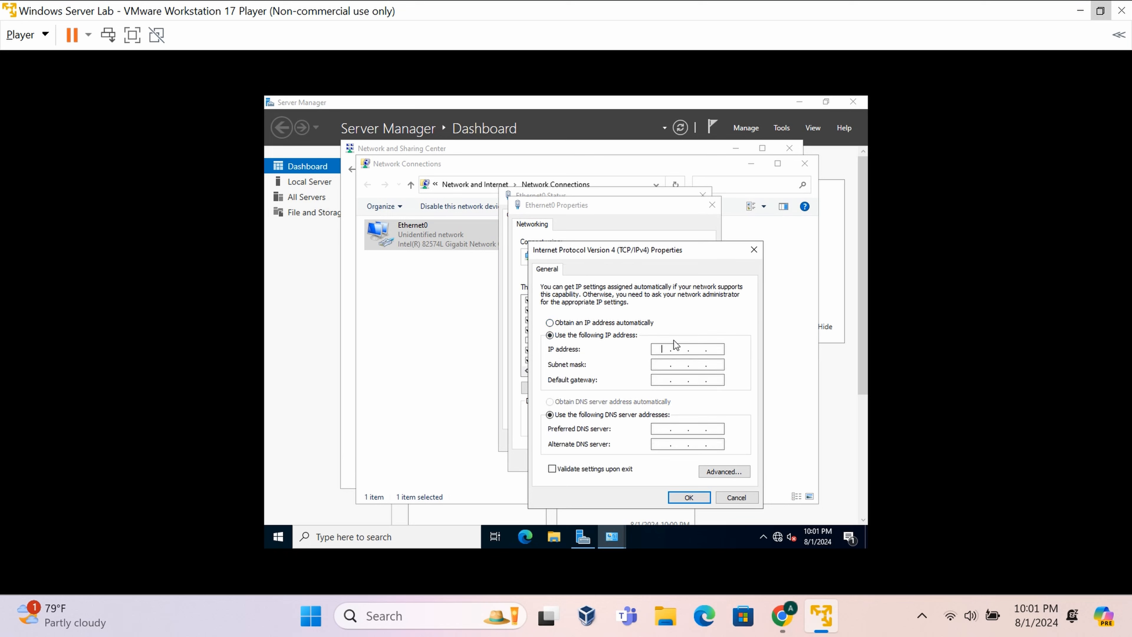
{"action": "left_click", "coordinate": [662, 349]}
{"action": "type", "text": "192 . 168 . 1 . 2"}
{"action": "left_click", "coordinate": [665, 365]}
{"action": "left_click", "coordinate": [663, 429]}
{"action": "type", "text": "192 . 168"}
{"action": "left_click", "coordinate": [690, 497]}
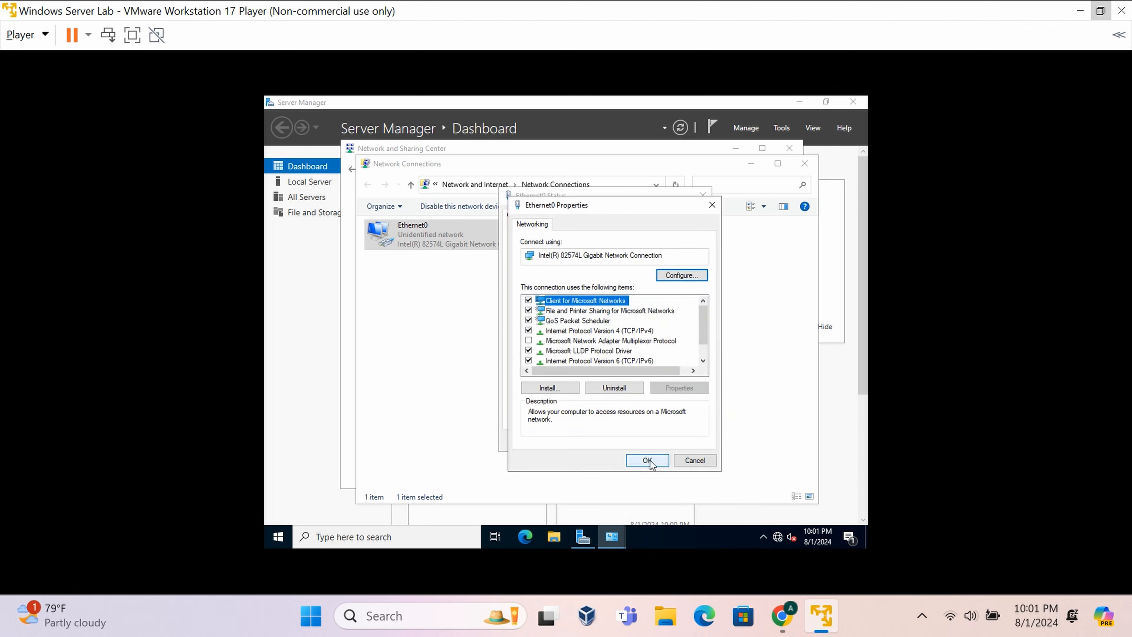
{"action": "left_click", "coordinate": [654, 461]}
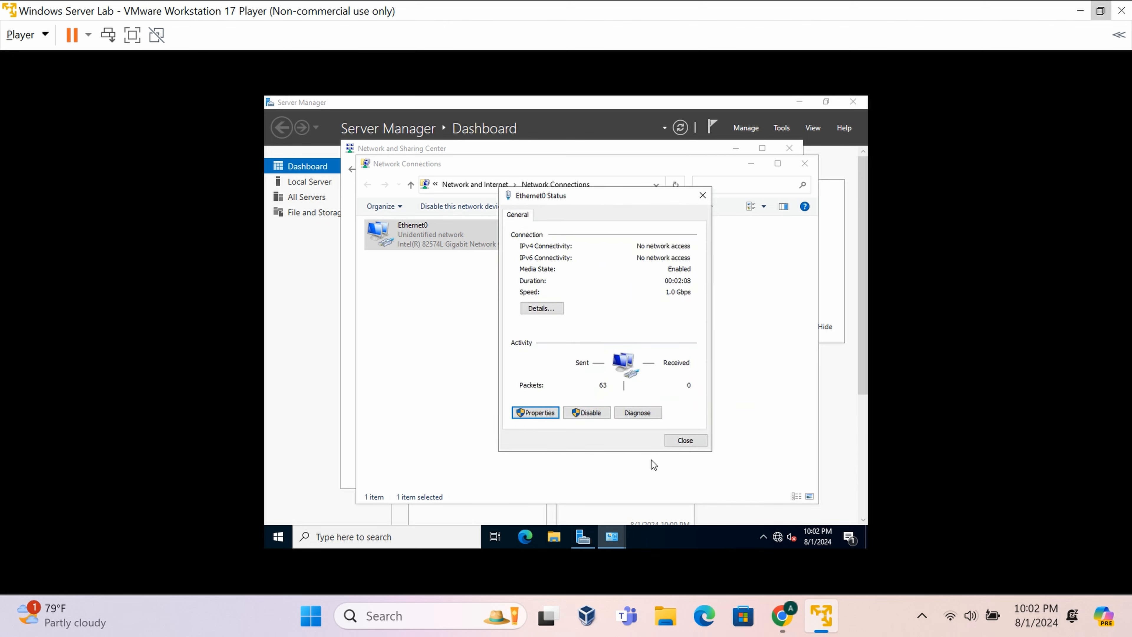
- Recheck the IPv4 settings, then close the adapter, status and Network Connections windows
{"action": "left_click", "coordinate": [537, 415]}
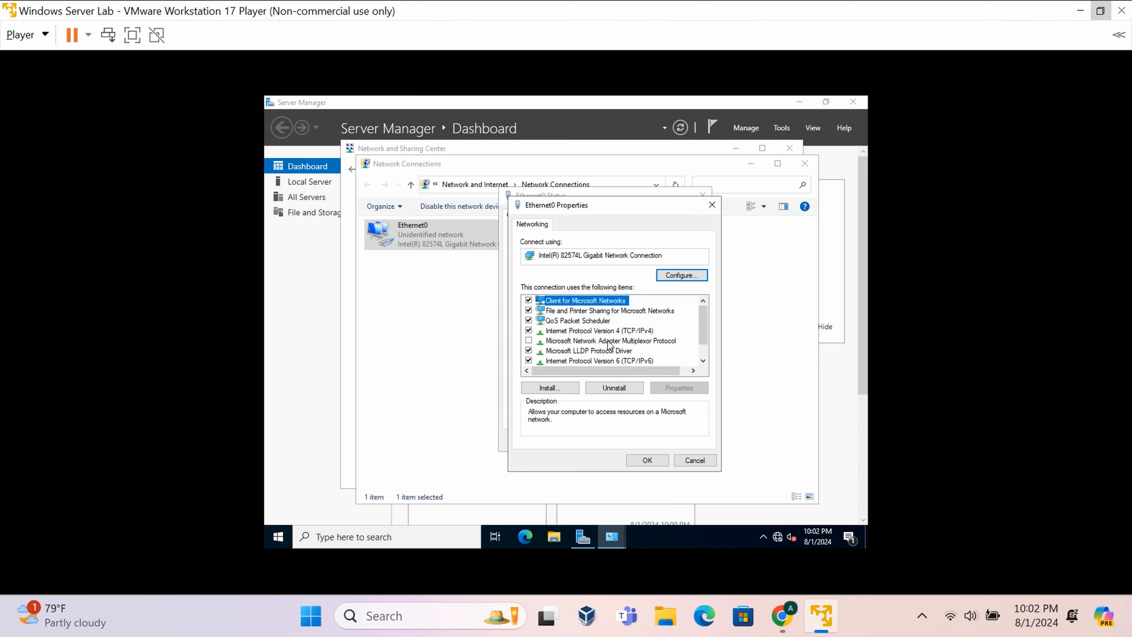
{"action": "double_click", "coordinate": [612, 332]}
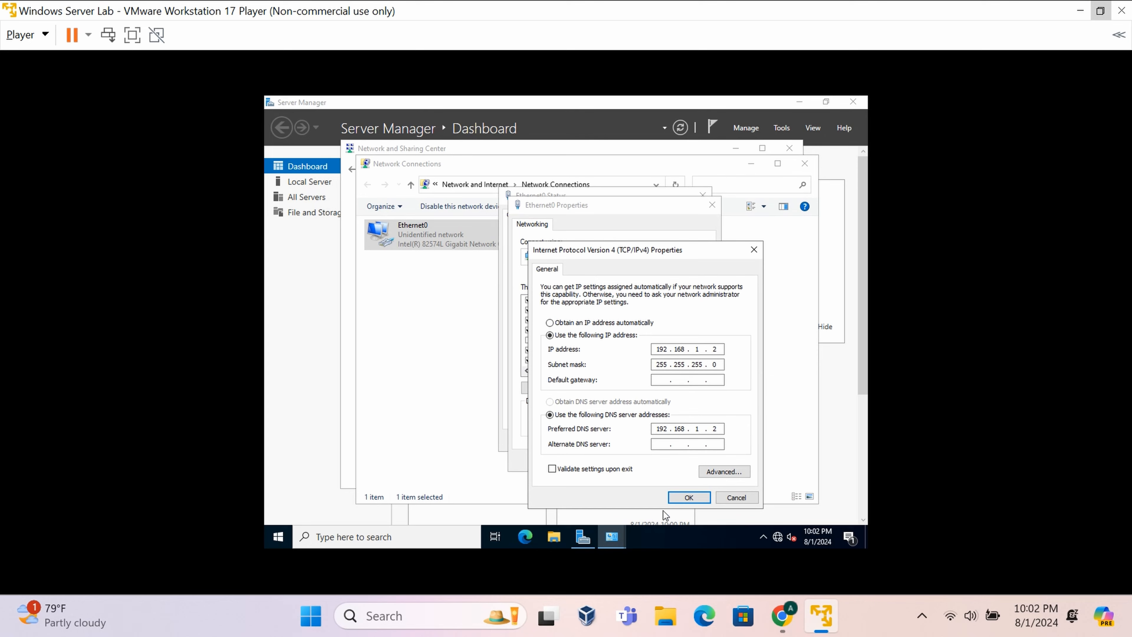
{"action": "left_click", "coordinate": [688, 498]}
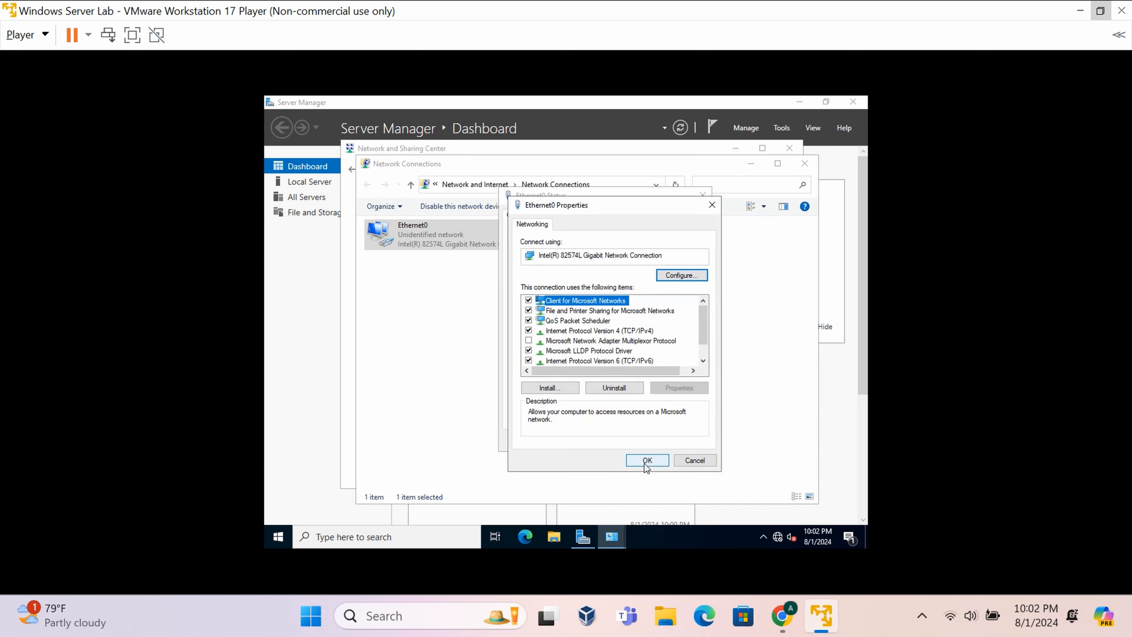
{"action": "left_click", "coordinate": [646, 461]}
{"action": "left_click", "coordinate": [694, 441]}
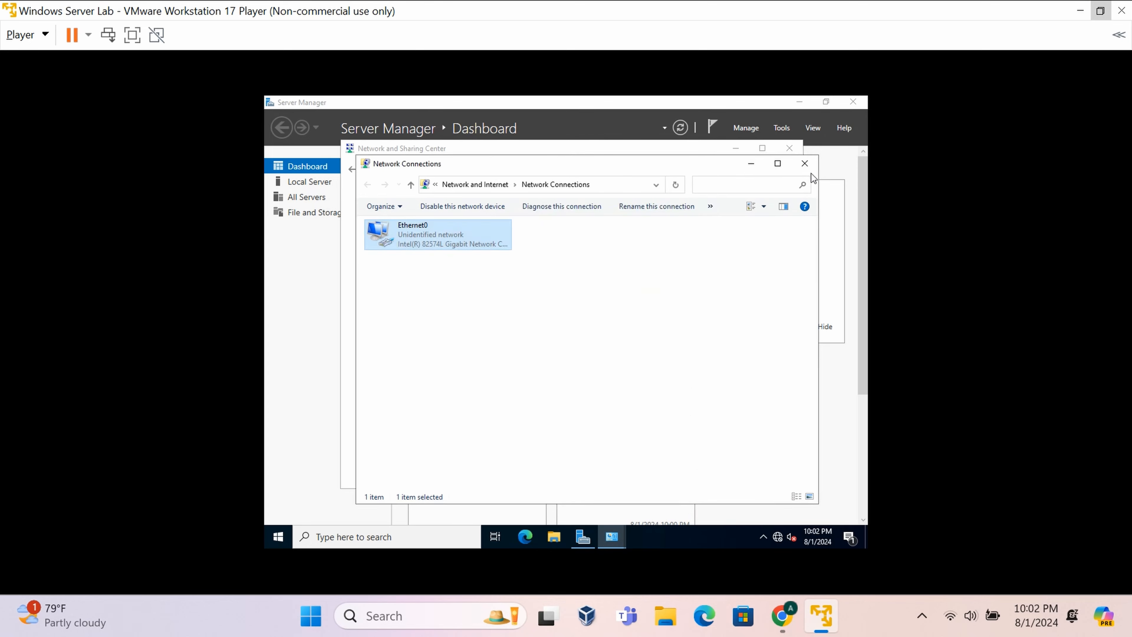
{"action": "left_click", "coordinate": [805, 165]}
- Close Network and Sharing Center, then refresh Server Manager's Local Server page showing Server2022 at 192.168.1.2
{"action": "left_click", "coordinate": [791, 146]}
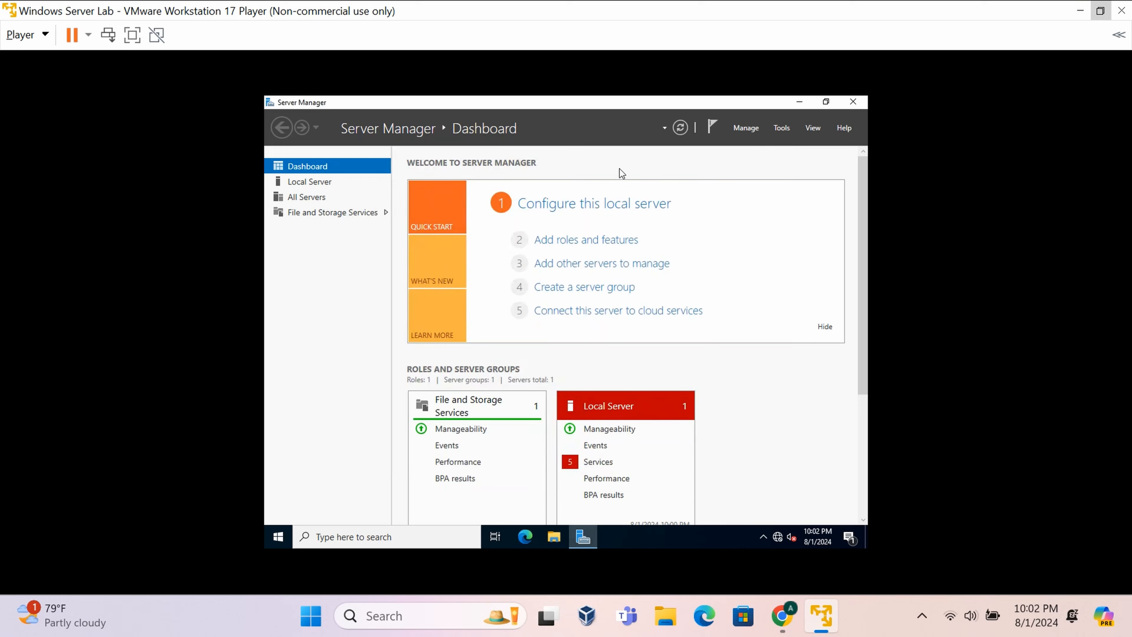
{"action": "left_click", "coordinate": [315, 181]}
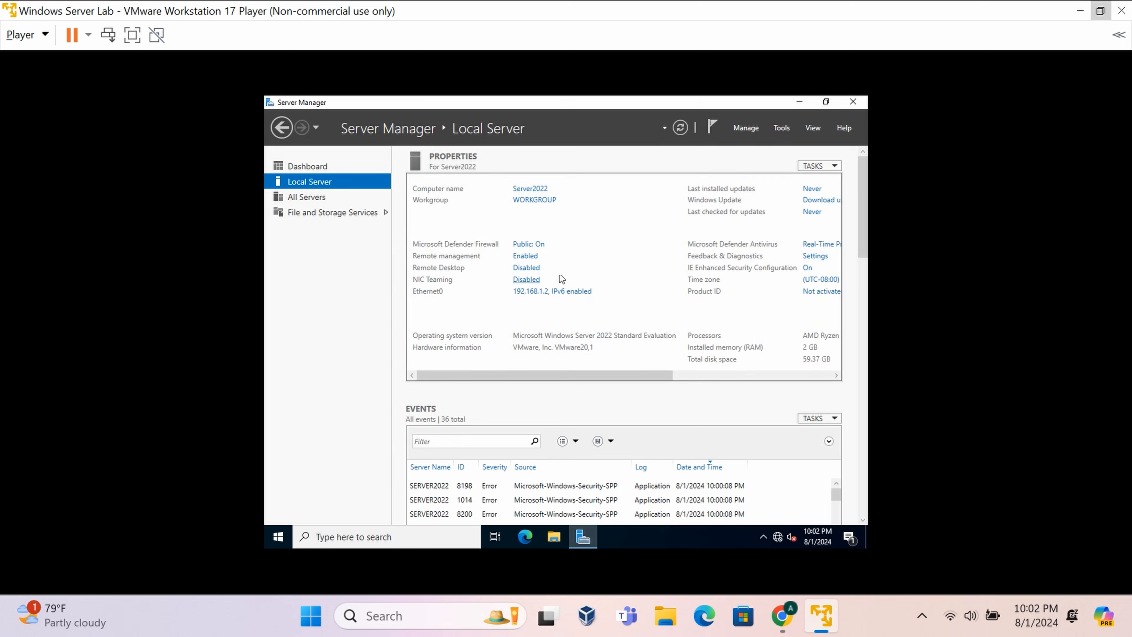
{"action": "left_click", "coordinate": [677, 124]}
- Launch Add Roles and Features from the Manage menu and keep role-based installation
{"action": "left_click", "coordinate": [748, 127]}
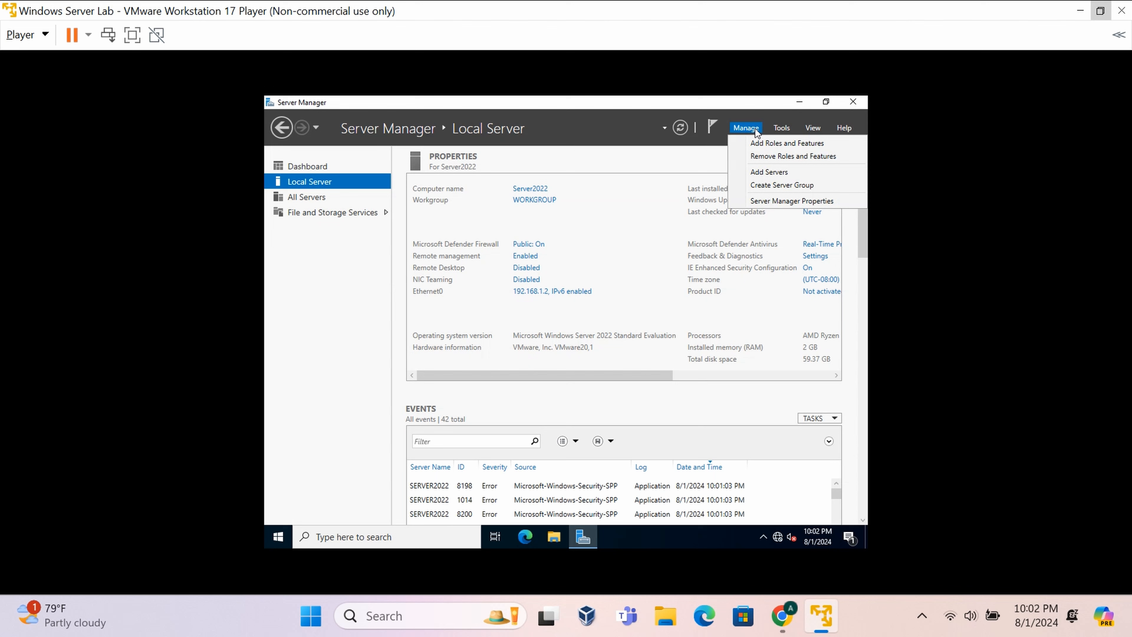
{"action": "left_click", "coordinate": [777, 145]}
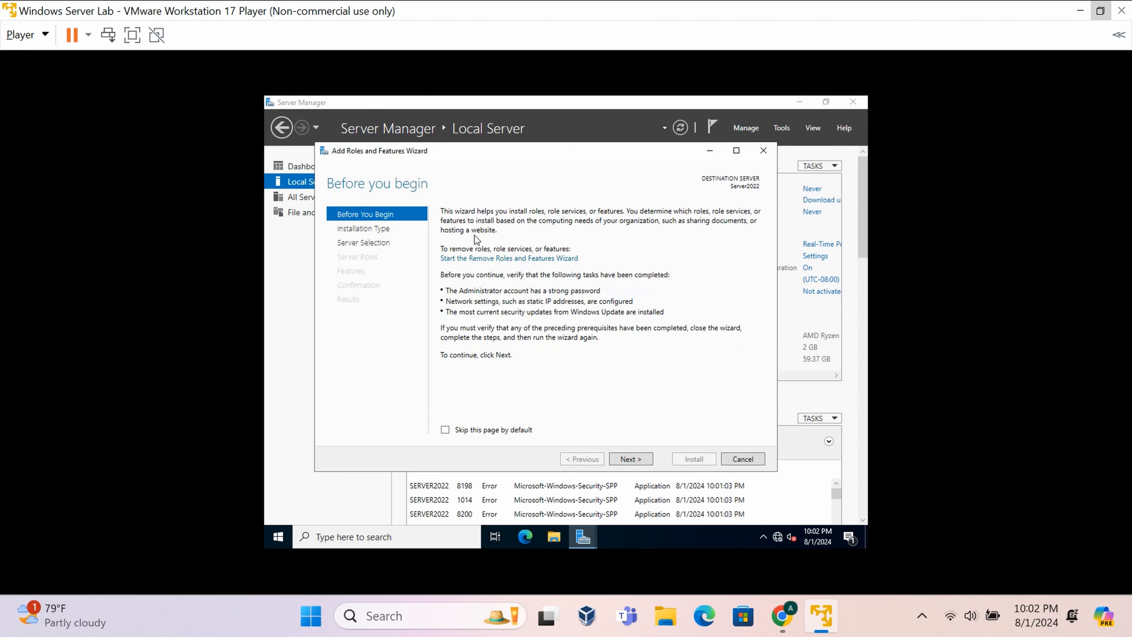
{"action": "left_click", "coordinate": [627, 461]}
{"action": "left_click", "coordinate": [624, 456]}
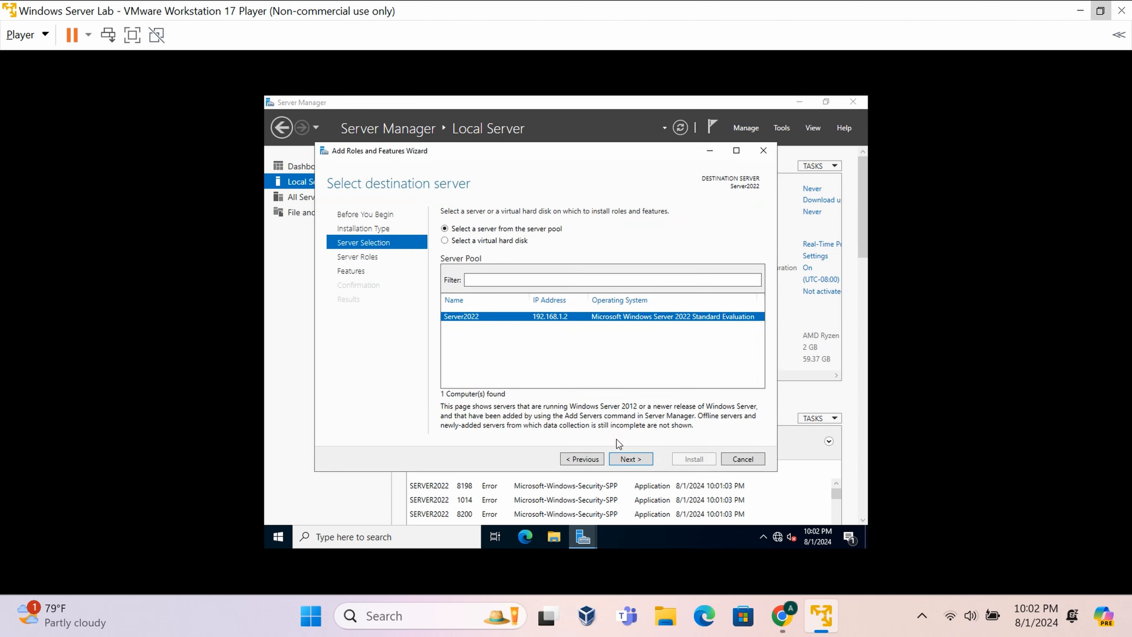
- Select the Active Directory Domain Services role on Server2022, including its management tools
{"action": "left_click", "coordinate": [622, 461]}
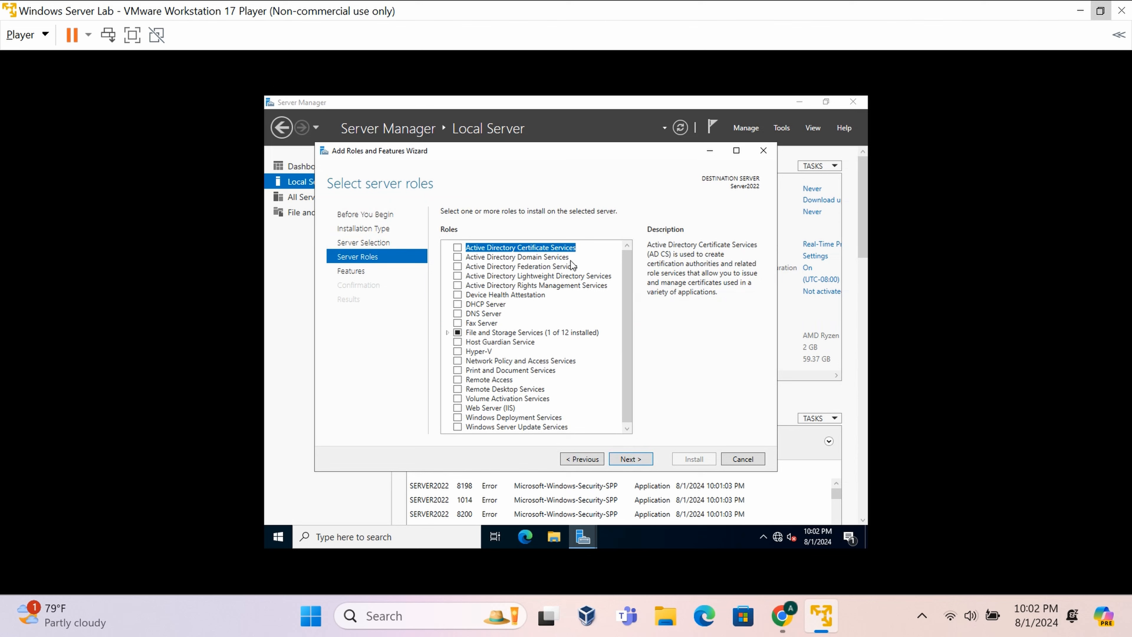
{"action": "left_click", "coordinate": [458, 257]}
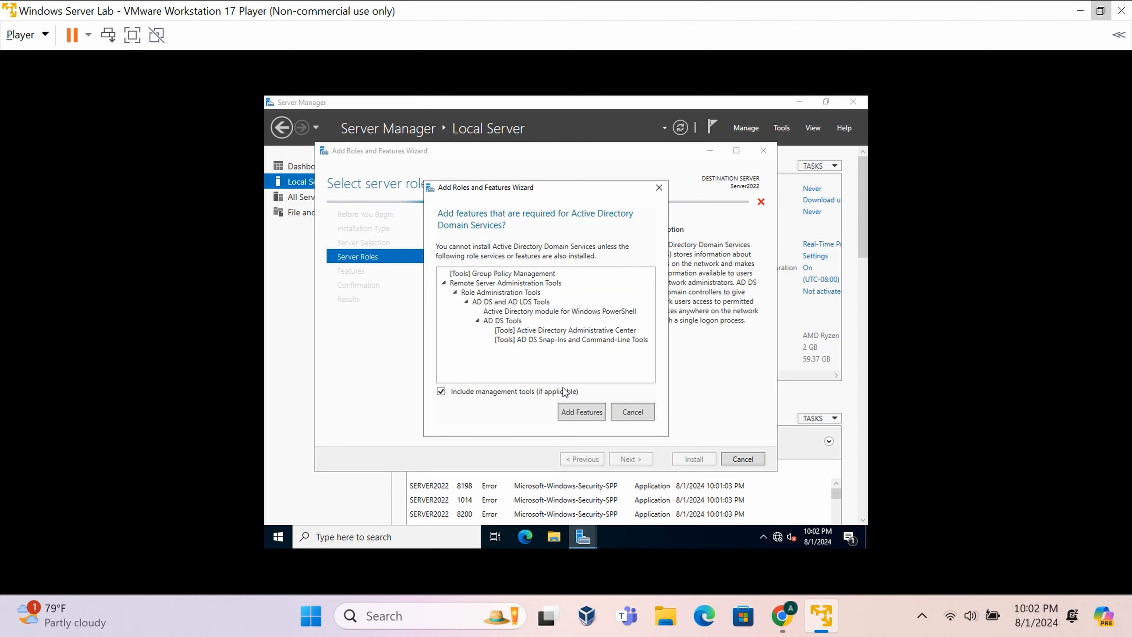
{"action": "left_click", "coordinate": [582, 412]}
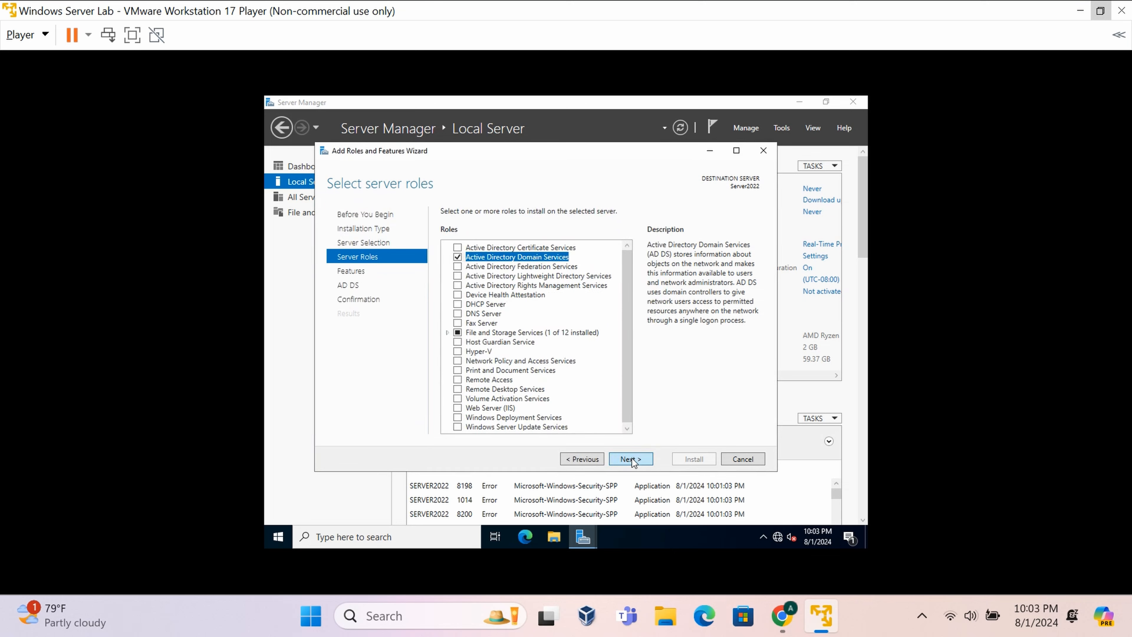
{"action": "left_click", "coordinate": [631, 458]}
- Leave the features list unchanged and advance past the AD DS page to confirmation
{"action": "scroll", "coordinate": [492, 284], "scroll_direction": "down", "scroll_amount": 1}
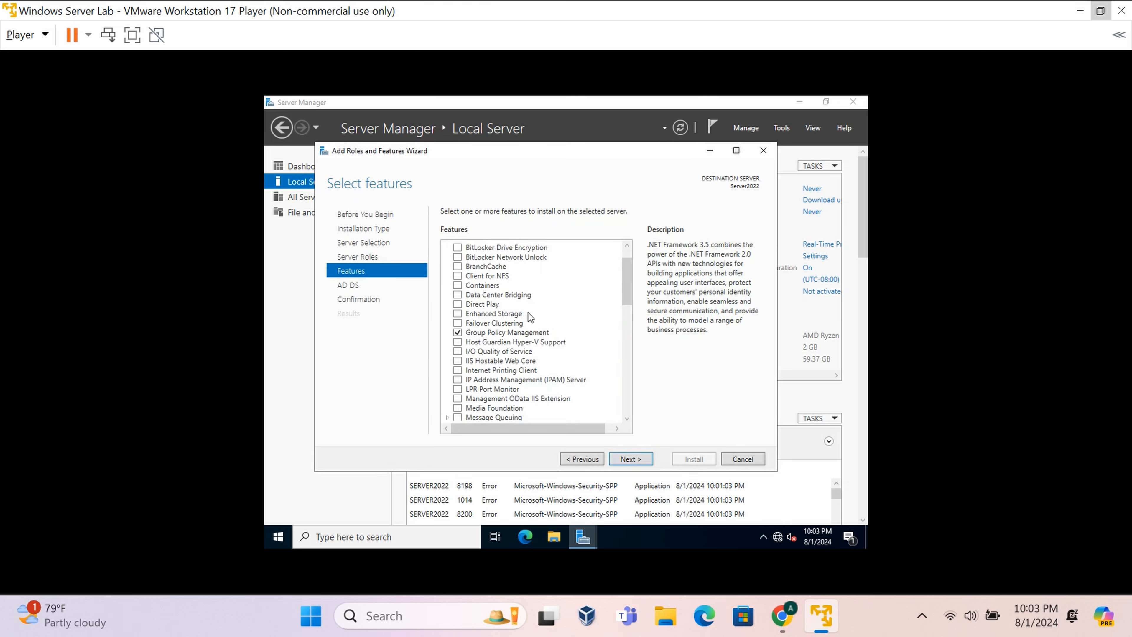
{"action": "scroll", "coordinate": [529, 316], "scroll_direction": "down", "scroll_amount": 1}
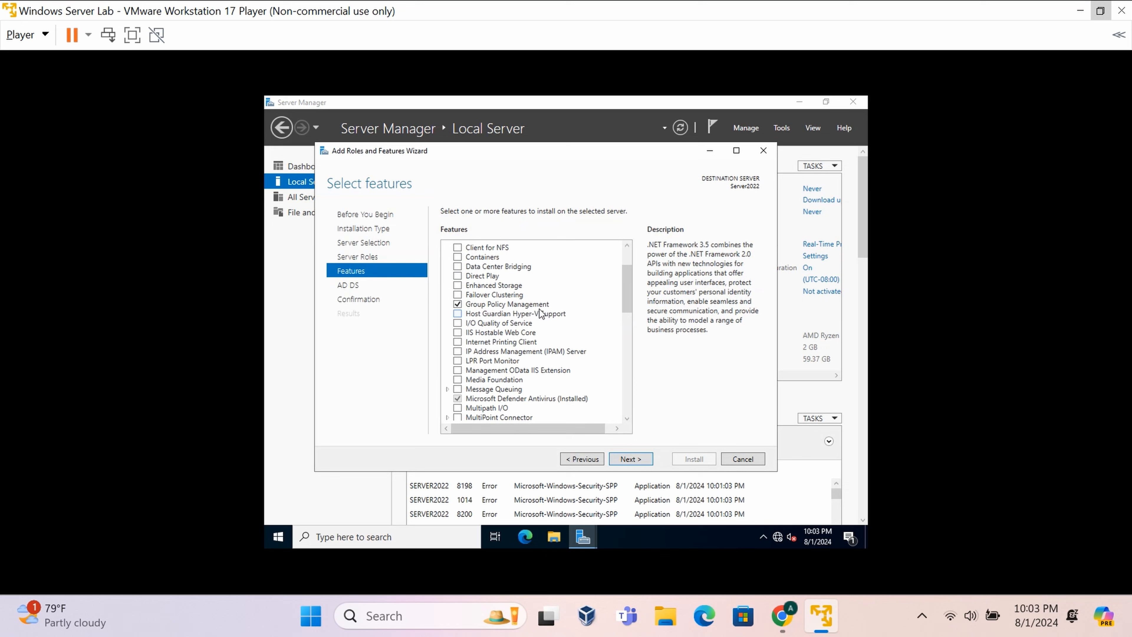
{"action": "scroll", "coordinate": [541, 313], "scroll_direction": "down", "scroll_amount": 5}
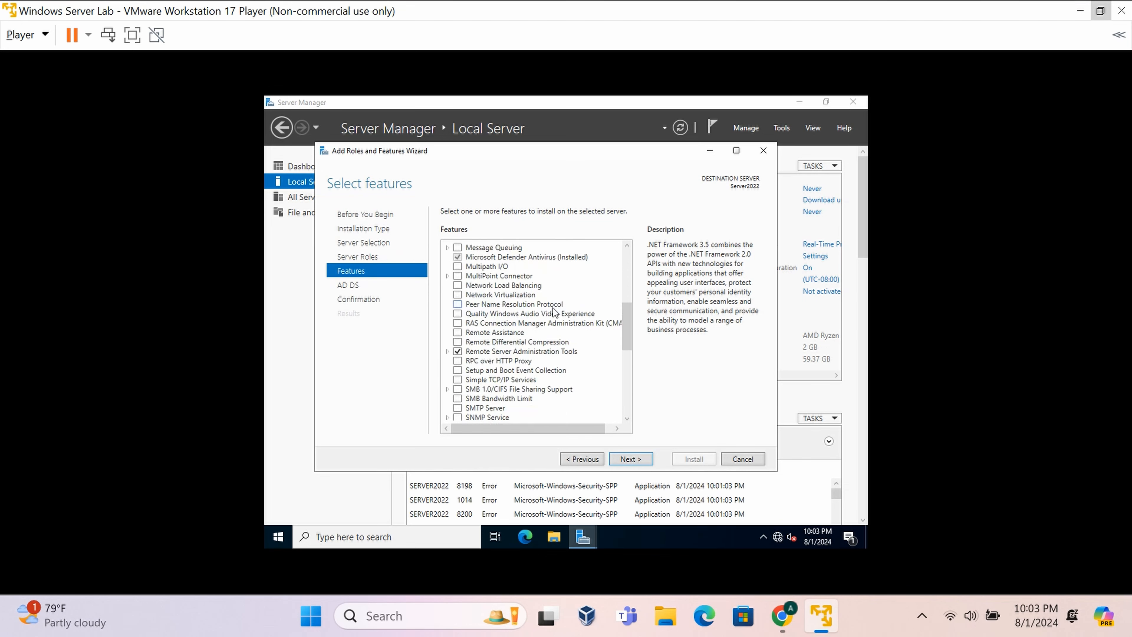
{"action": "scroll", "coordinate": [553, 312], "scroll_direction": "down", "scroll_amount": 1}
{"action": "scroll", "coordinate": [567, 324], "scroll_direction": "down", "scroll_amount": 2}
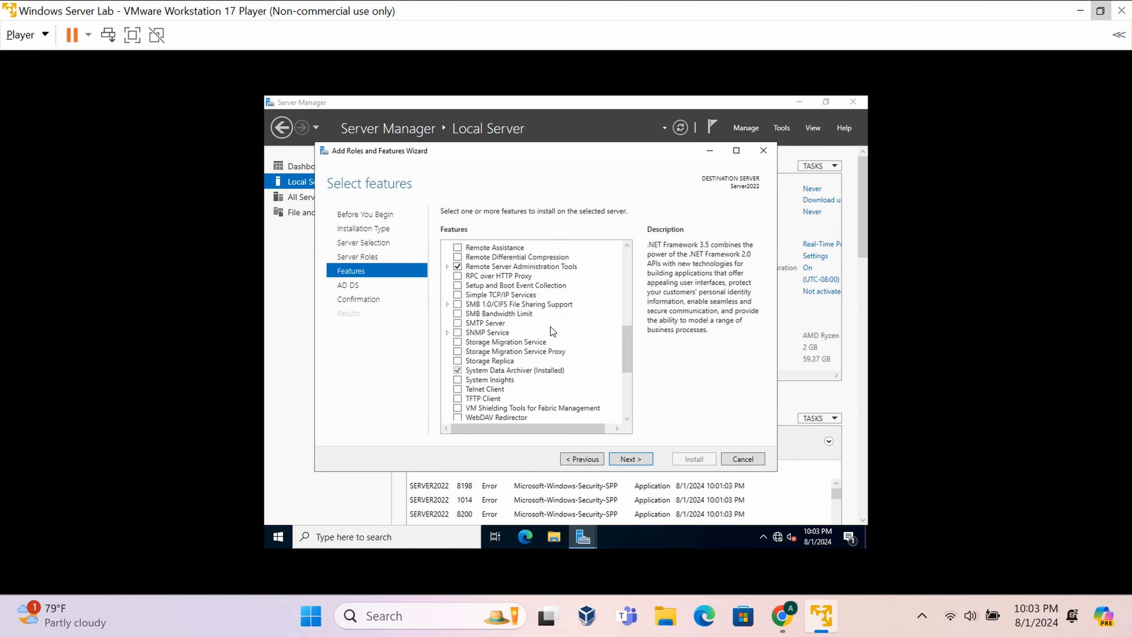
{"action": "scroll", "coordinate": [553, 329], "scroll_direction": "down", "scroll_amount": 5}
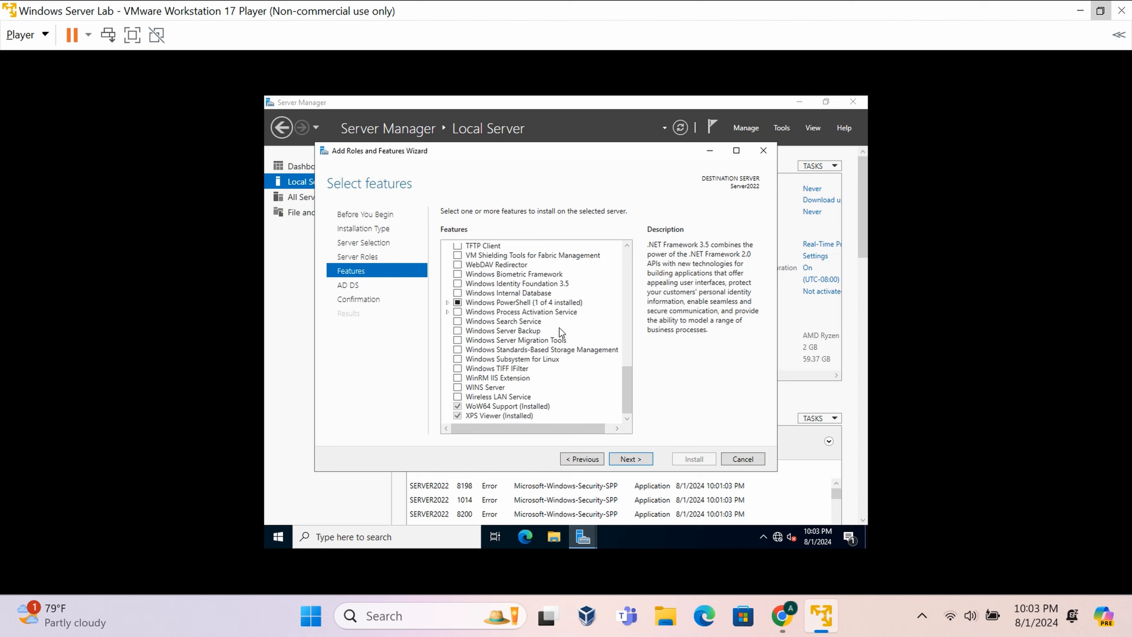
{"action": "scroll", "coordinate": [577, 346], "scroll_direction": "up", "scroll_amount": 2}
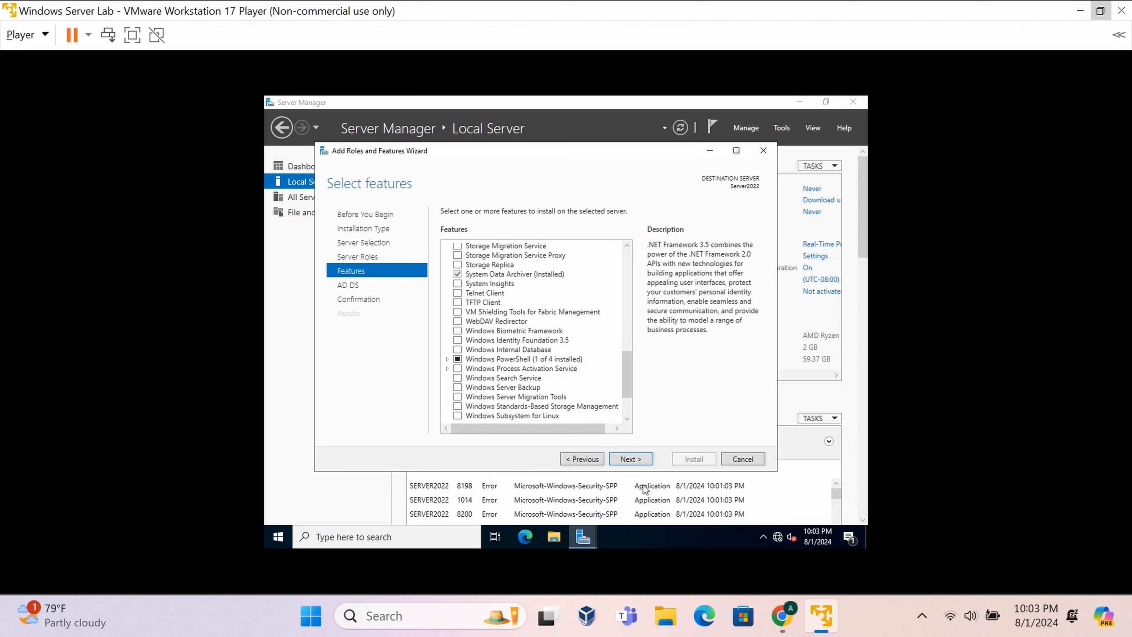
{"action": "scroll", "coordinate": [577, 377], "scroll_direction": "down", "scroll_amount": 2}
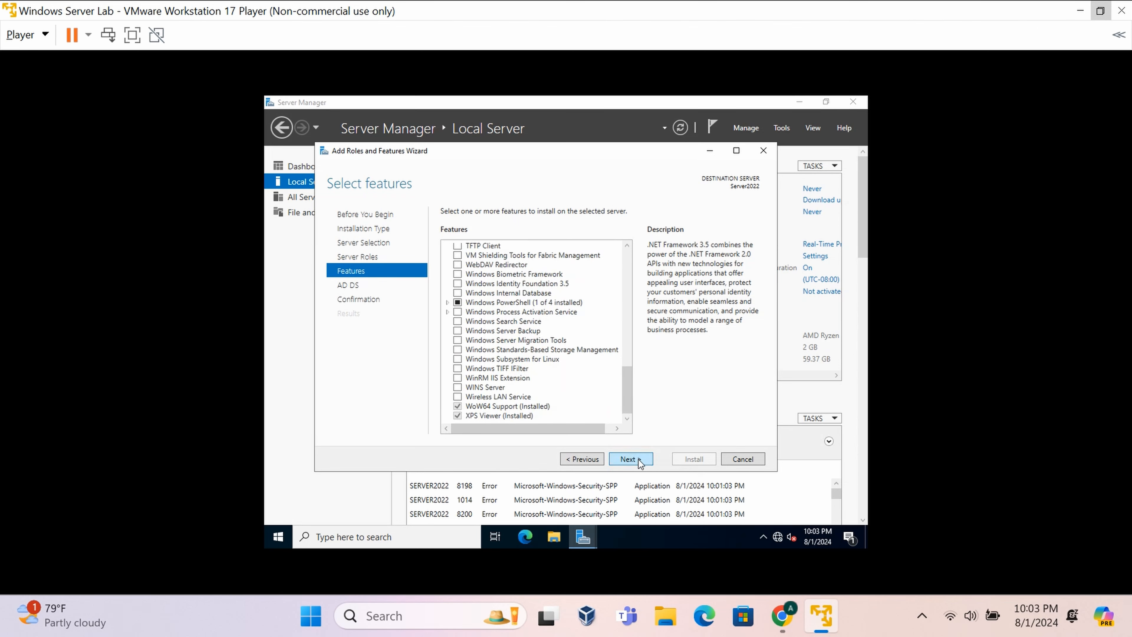
{"action": "left_click", "coordinate": [641, 459]}
{"action": "left_click", "coordinate": [636, 461]}
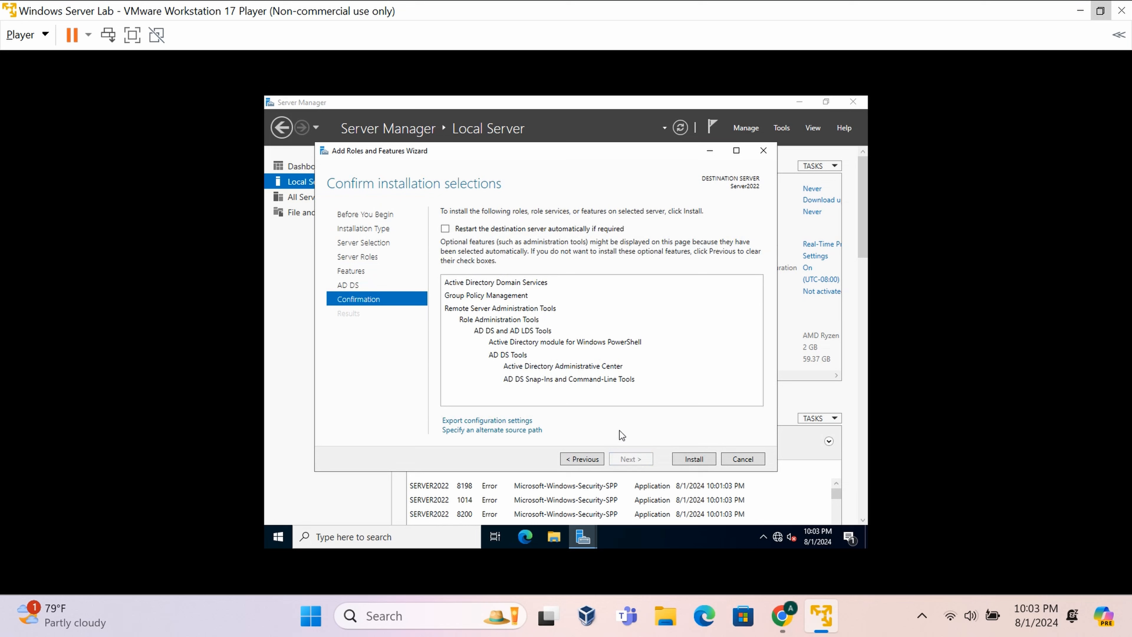
- Install the AD DS role, close the wizard, and check the Notifications flag for promotion
{"action": "left_click", "coordinate": [690, 459]}
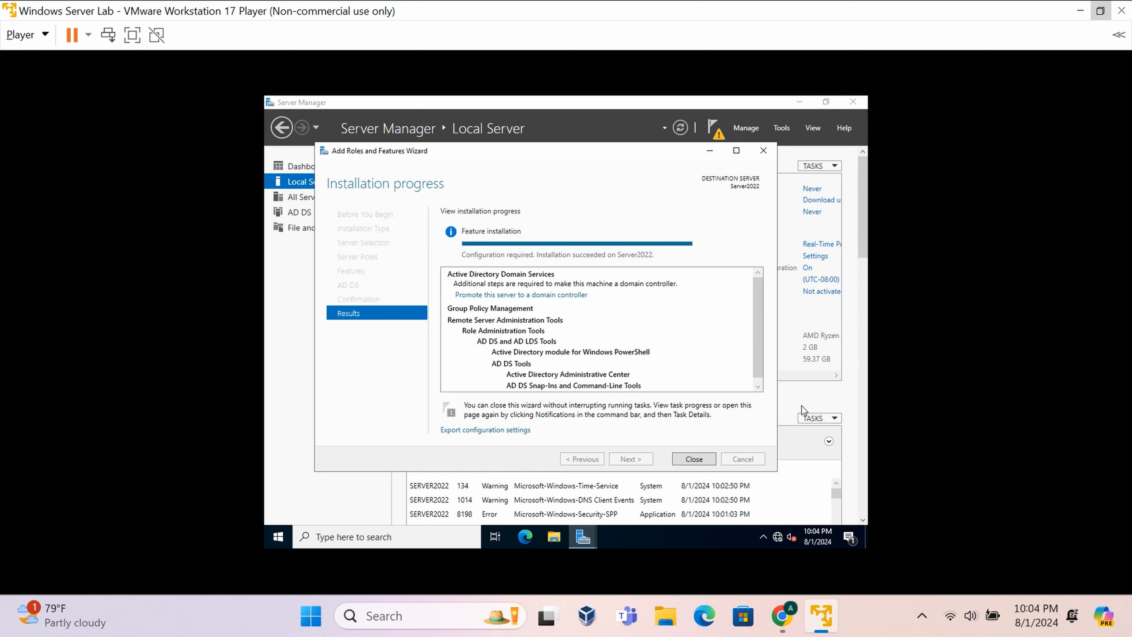
{"action": "left_click", "coordinate": [699, 458]}
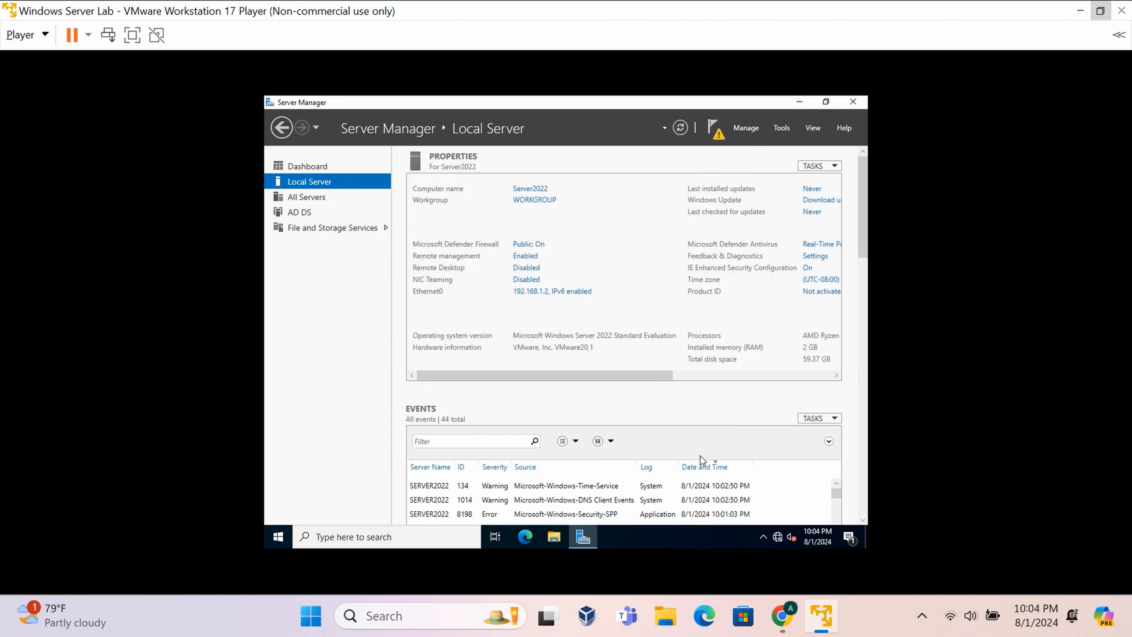
{"action": "left_click", "coordinate": [716, 132]}
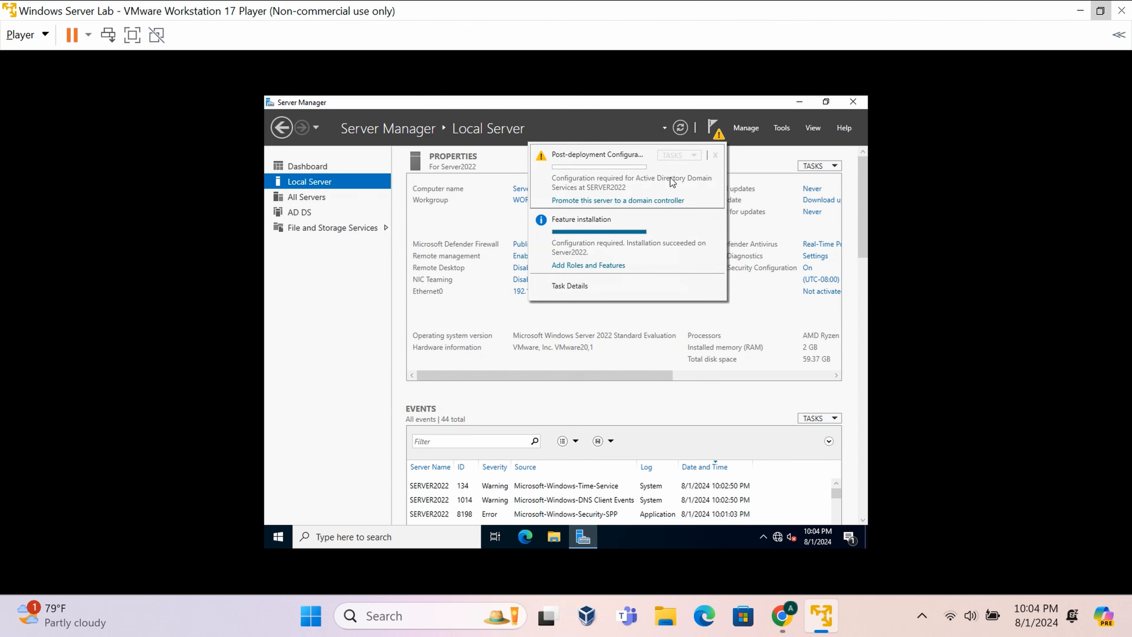
- Promote the server by adding a new forest with root domain cyberseccraft.local
{"action": "left_click", "coordinate": [661, 201]}
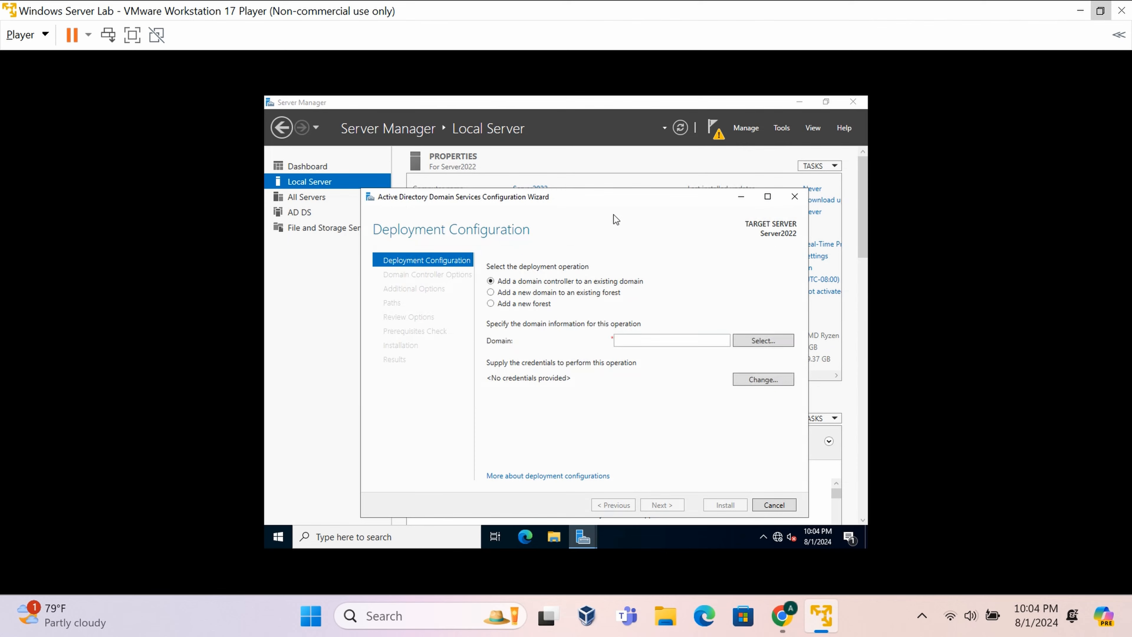
{"action": "left_click_drag", "start_coordinate": [614, 193], "coordinate": [617, 166]}
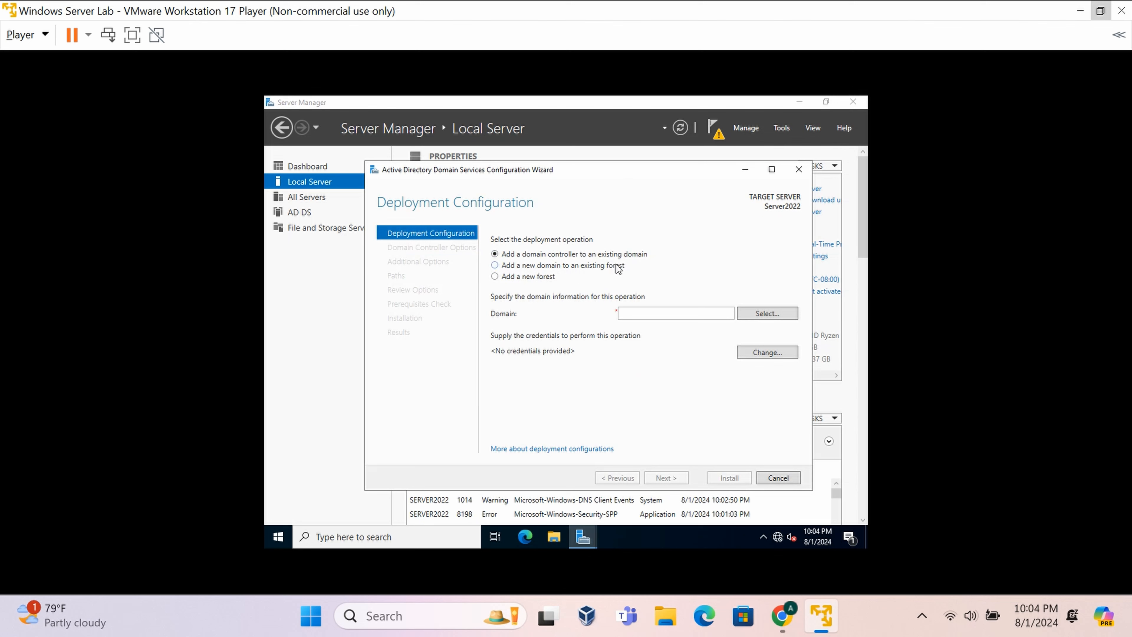
{"action": "left_click", "coordinate": [499, 278]}
{"action": "left_click", "coordinate": [629, 314]}
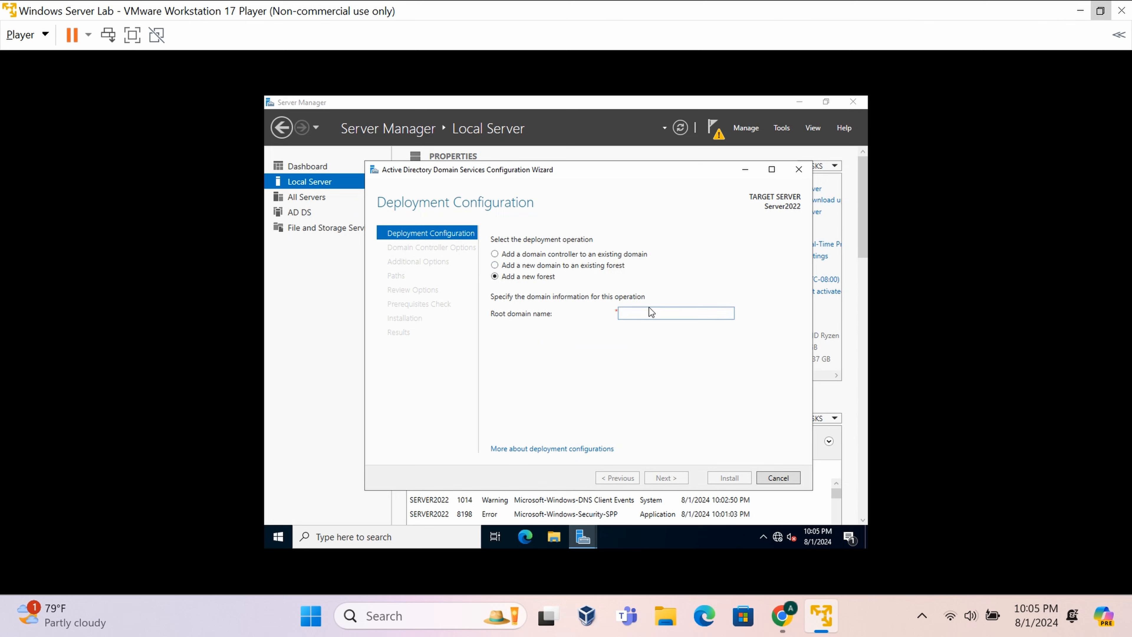
{"action": "type", "text": "cybersec"}
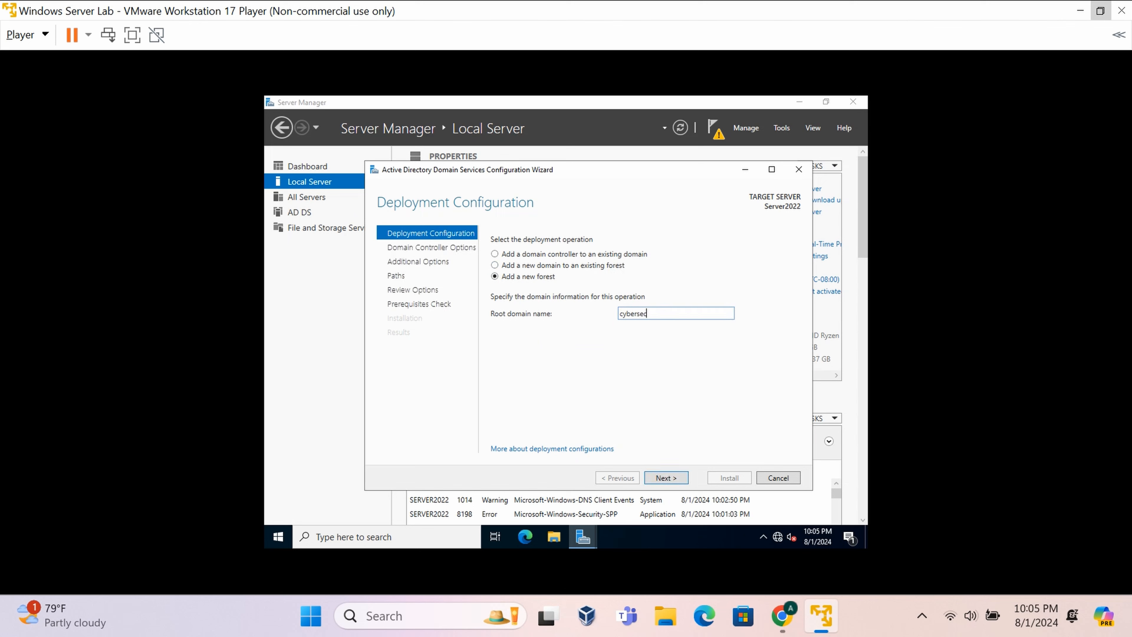
{"action": "type", "text": "craft.local"}
{"action": "left_click", "coordinate": [678, 480]}
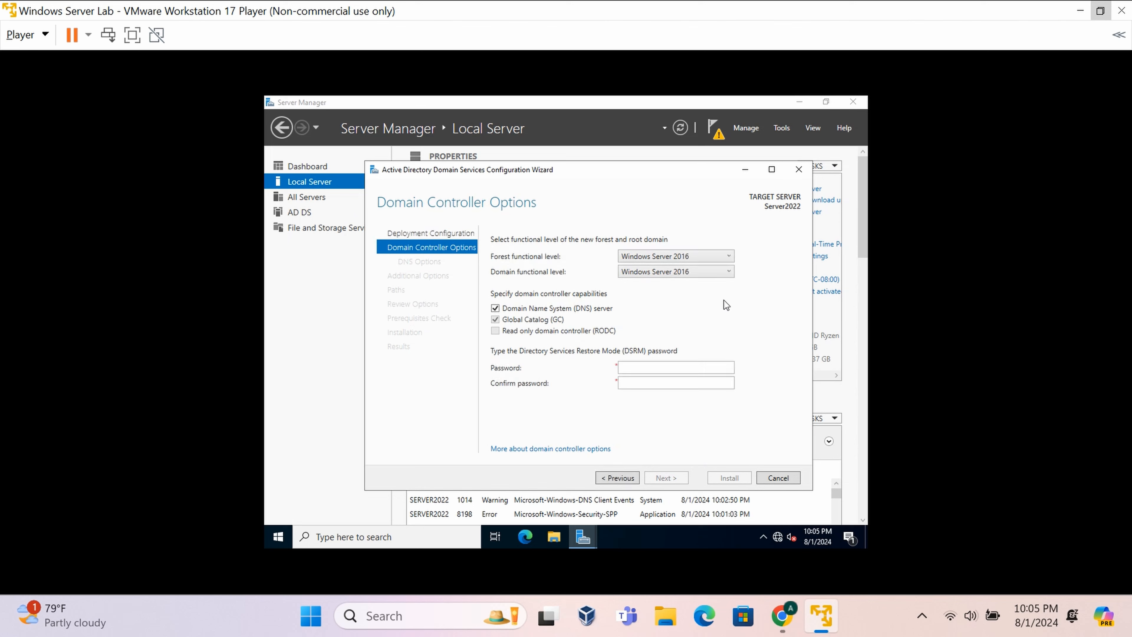
- Keep the Windows Server 2016 forest level, enter and confirm the DSRM password, and skip DNS delegation
{"action": "left_click", "coordinate": [672, 256]}
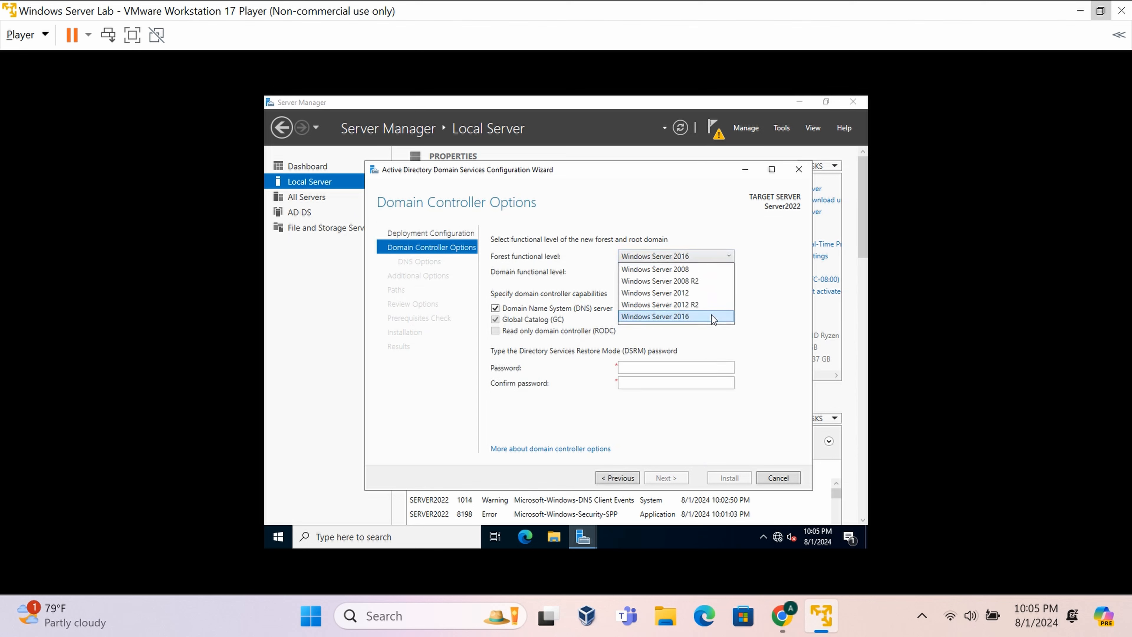
{"action": "left_click", "coordinate": [694, 315]}
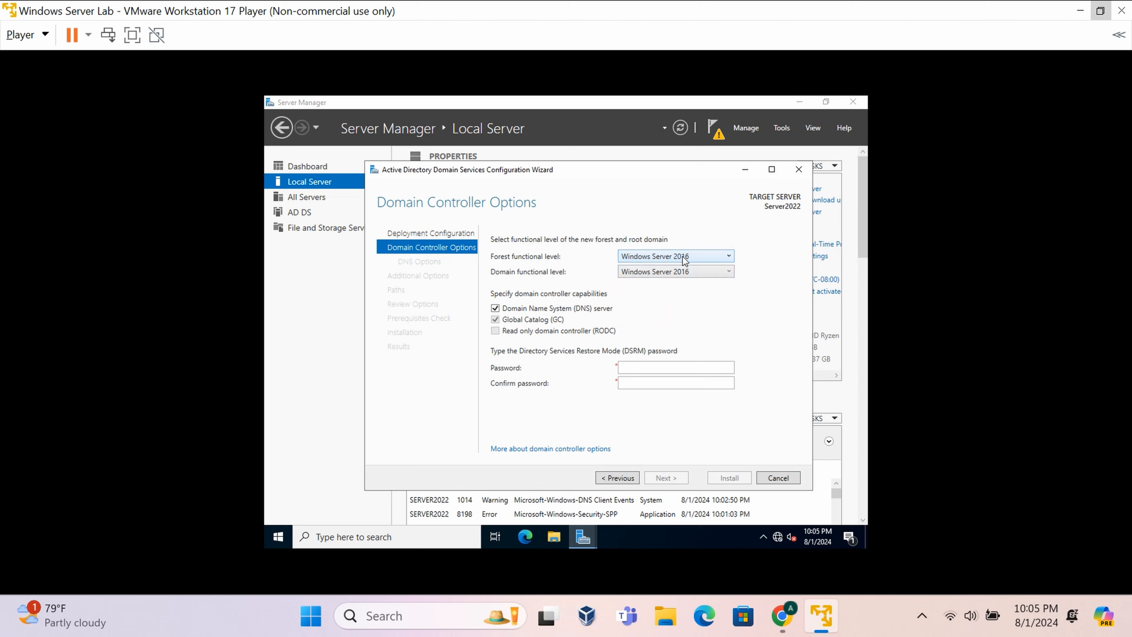
{"action": "left_click", "coordinate": [629, 366]}
{"action": "type", "text": "P@ssw0rd"}
{"action": "left_click", "coordinate": [688, 382]}
{"action": "type", "text": "P@ssw0rd"}
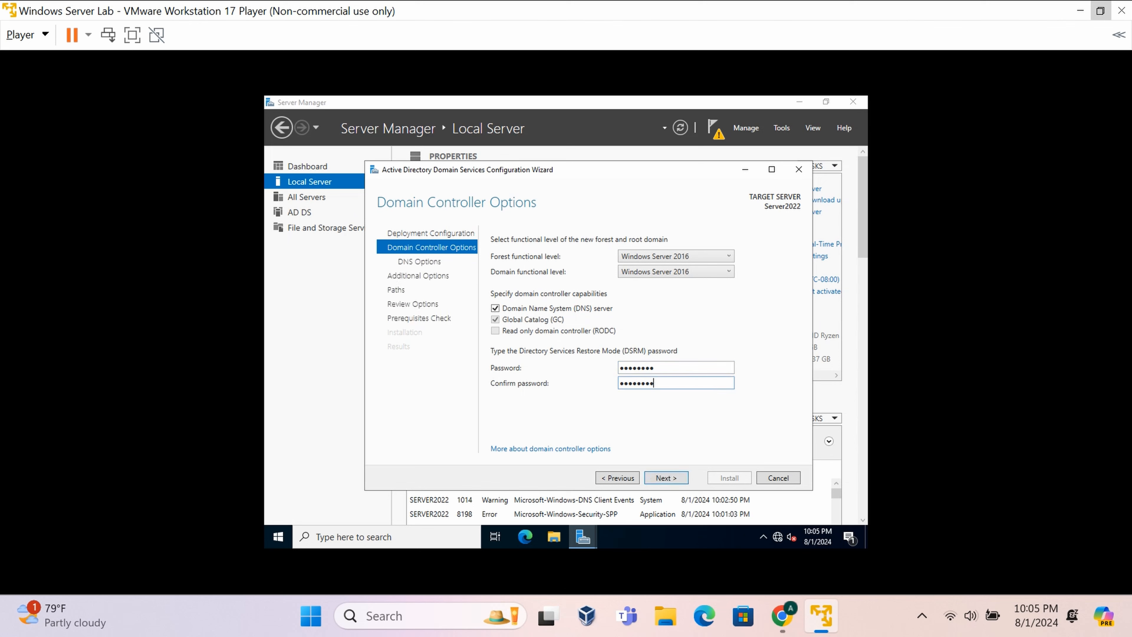
{"action": "left_click", "coordinate": [684, 484]}
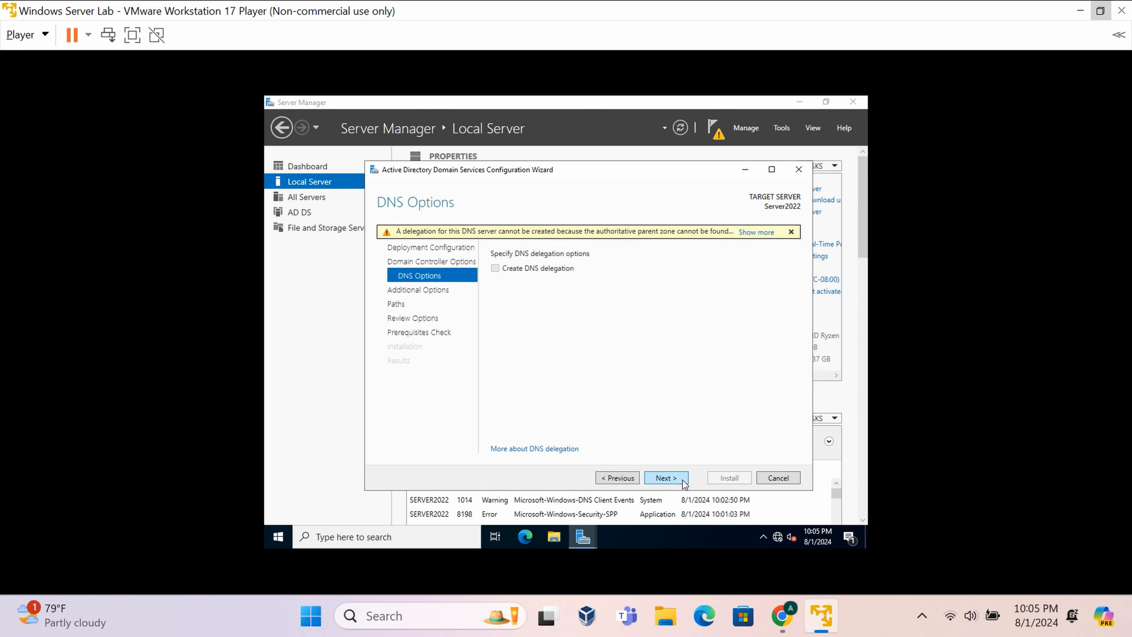
{"action": "left_click", "coordinate": [664, 479]}
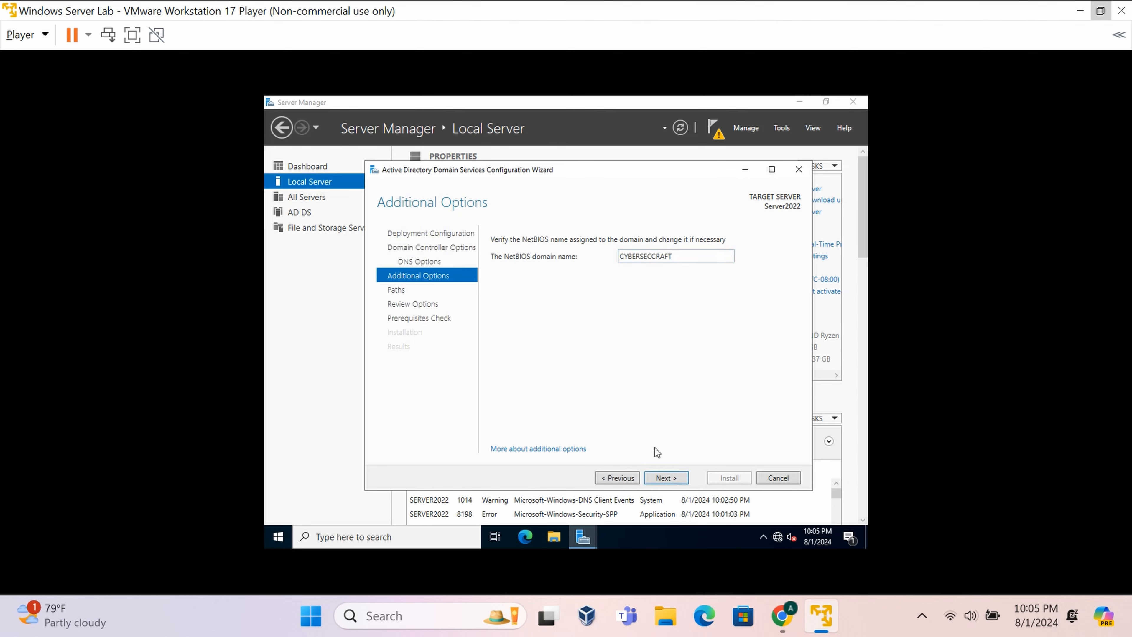
- Keep NetBIOS name CYBERSECCRAFT and default folder paths, review the options, and run the prerequisites check
{"action": "left_click", "coordinate": [670, 482]}
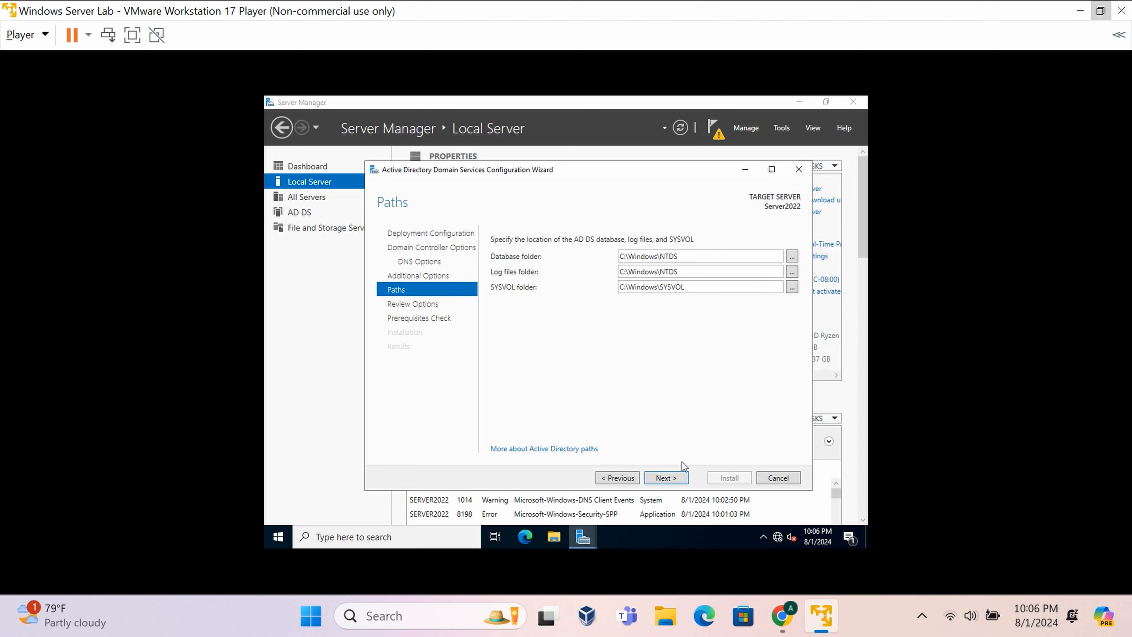
{"action": "left_click", "coordinate": [686, 484]}
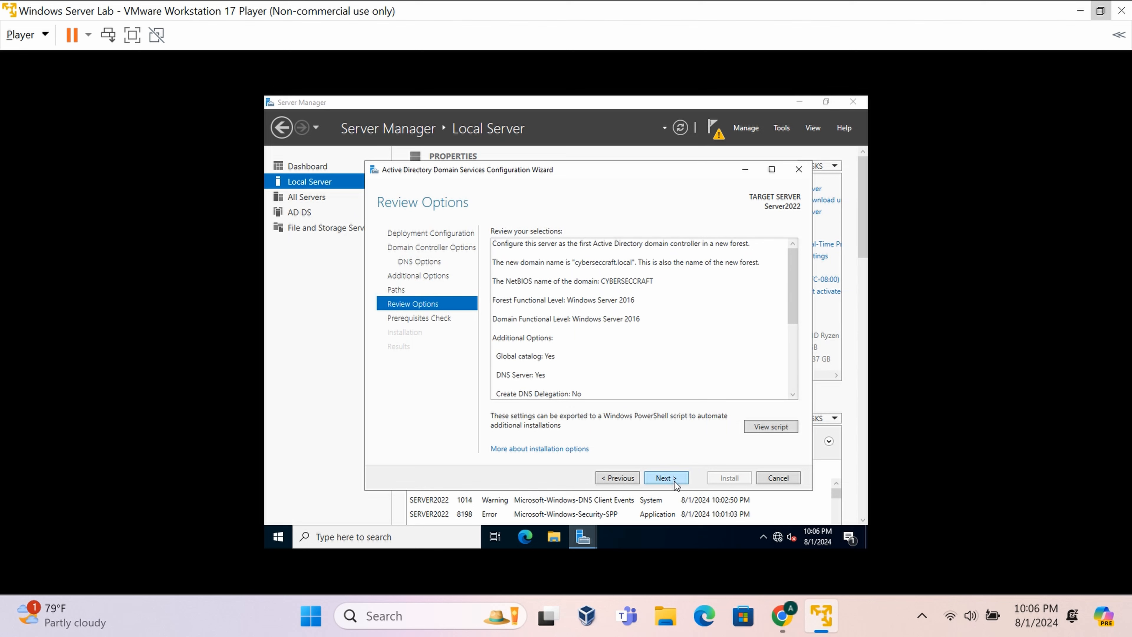
{"action": "scroll", "coordinate": [613, 286], "scroll_direction": "down", "scroll_amount": 5}
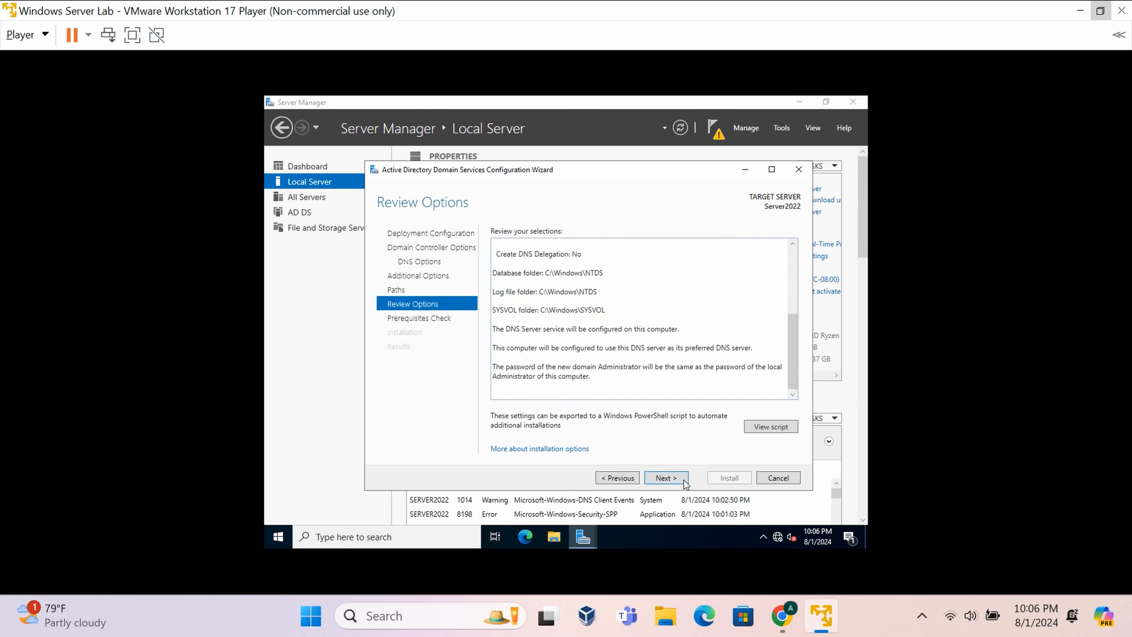
{"action": "scroll", "coordinate": [637, 332], "scroll_direction": "up", "scroll_amount": 5}
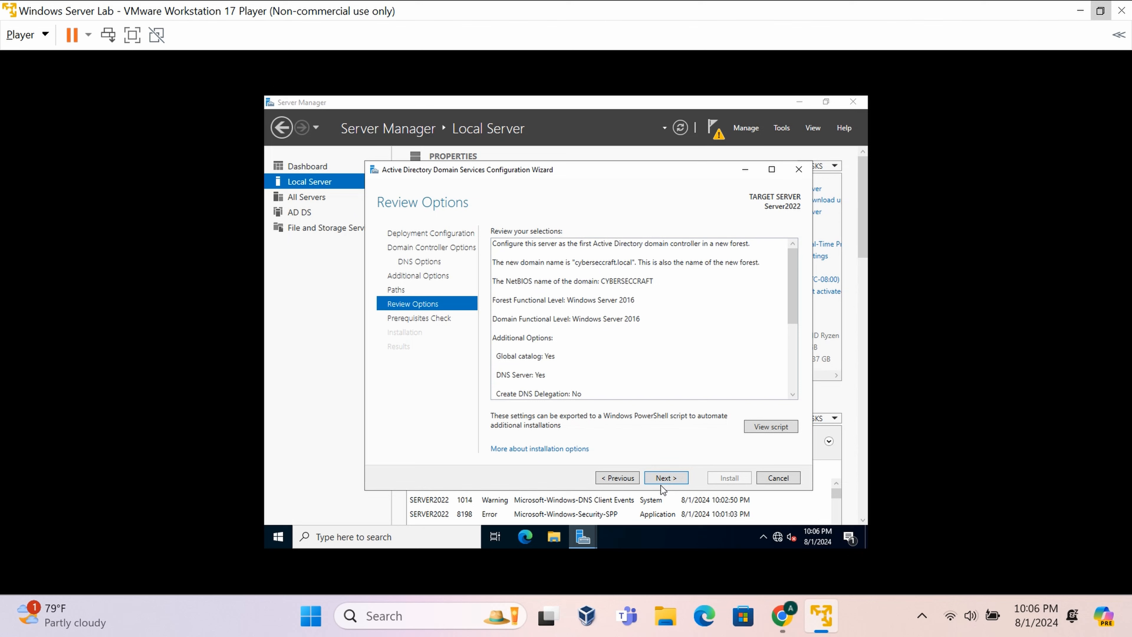
{"action": "left_click", "coordinate": [663, 477]}
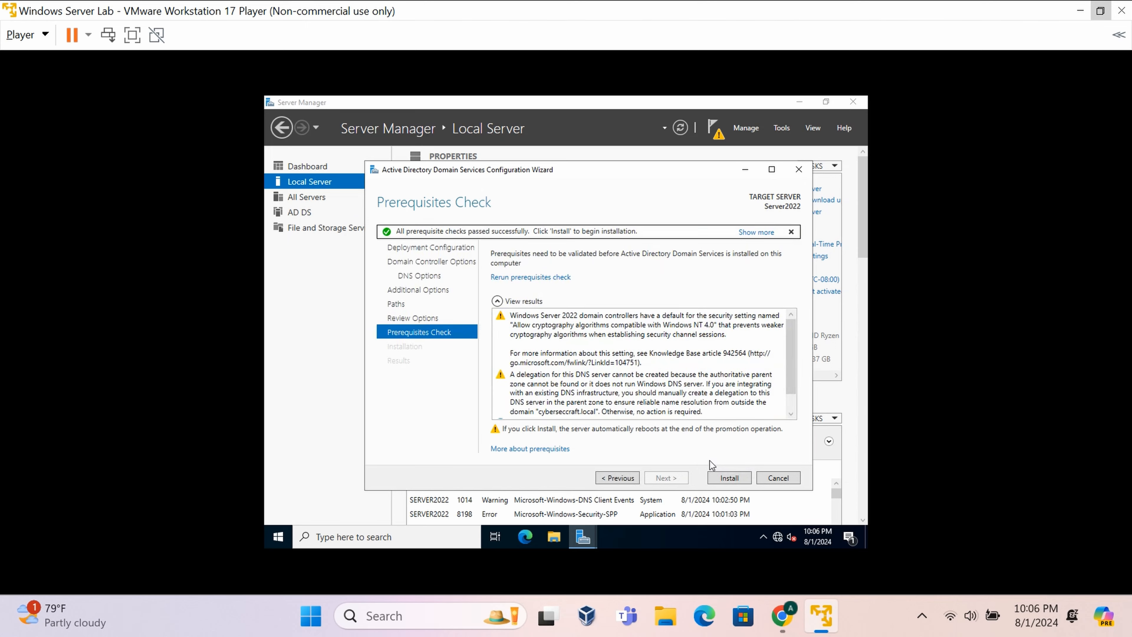
- Install the domain controller configuration, dismiss the sign-out restart notice, and close the finished wizard
{"action": "left_click", "coordinate": [719, 481]}
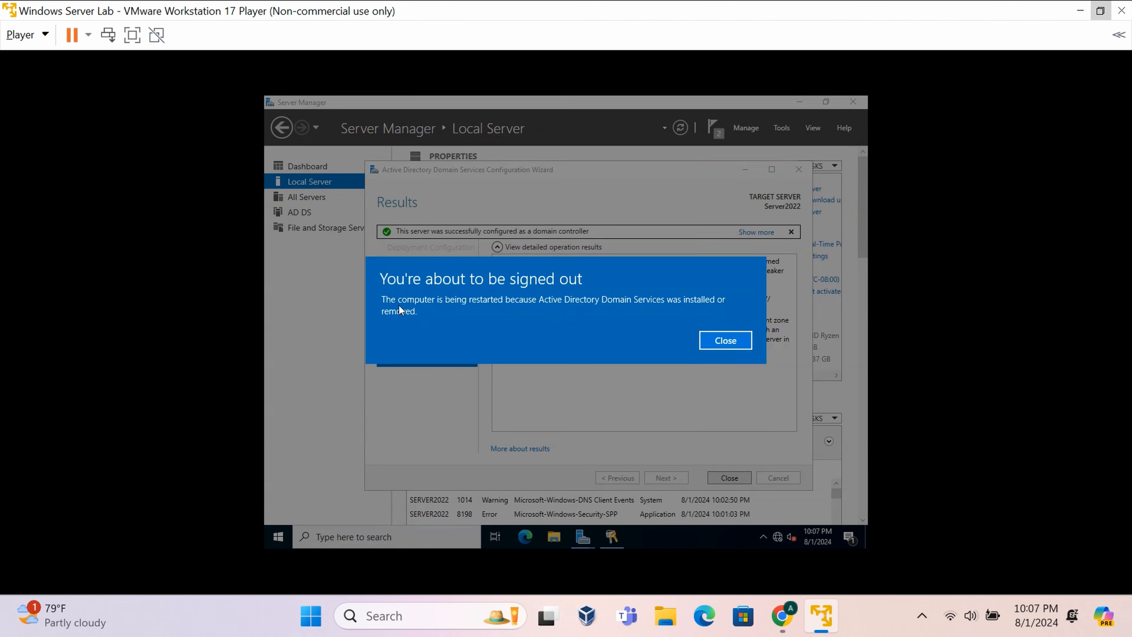
{"action": "left_click", "coordinate": [727, 342]}
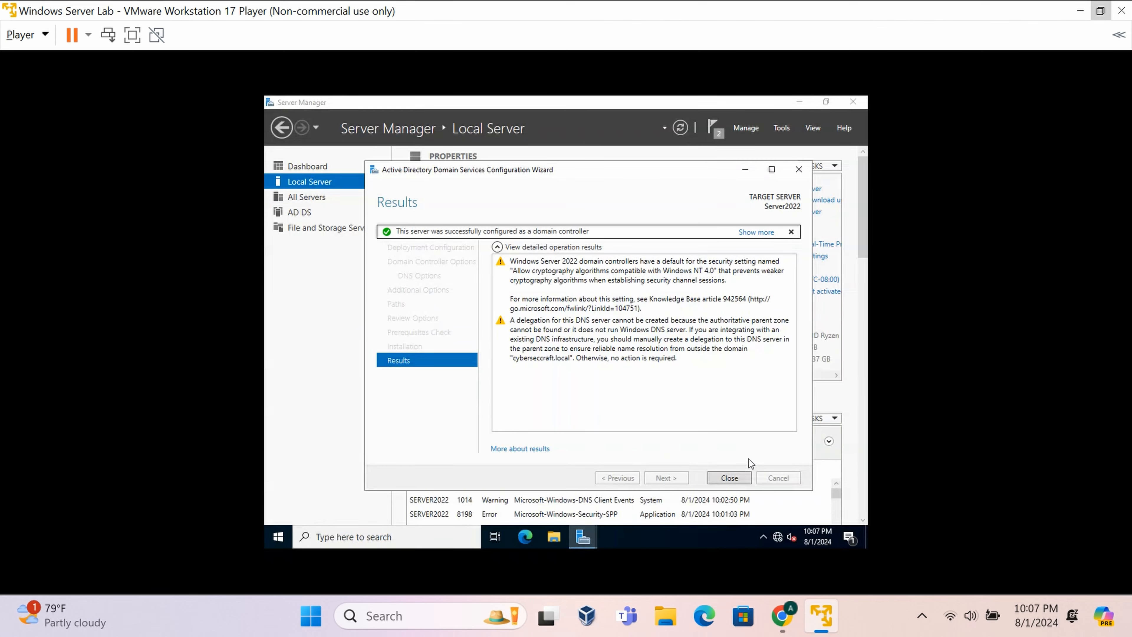
{"action": "left_click", "coordinate": [736, 479]}
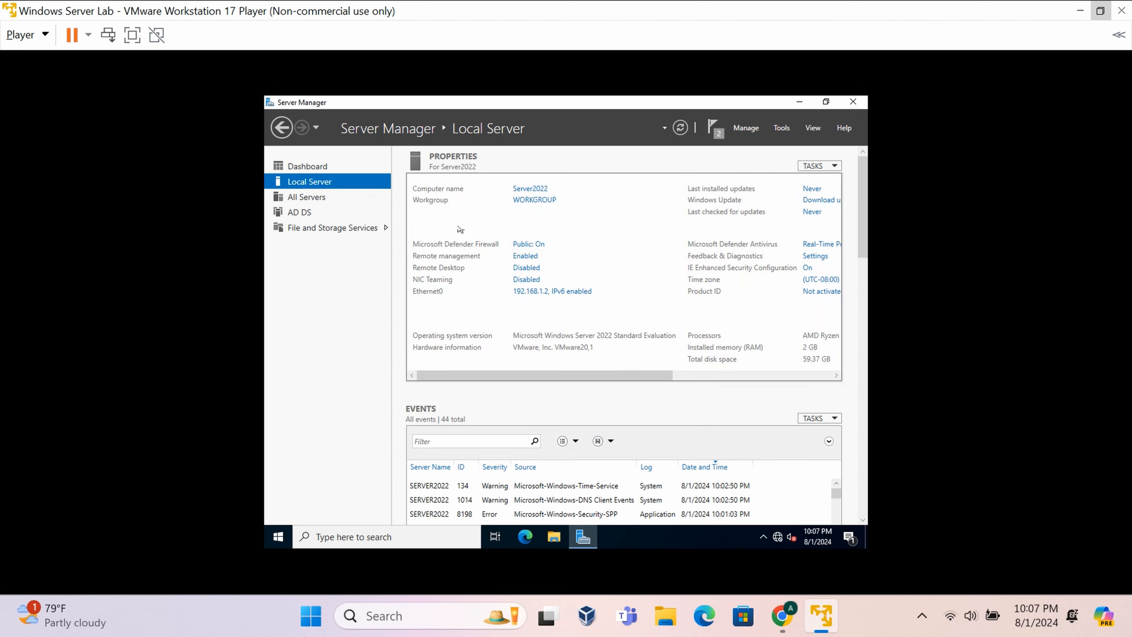